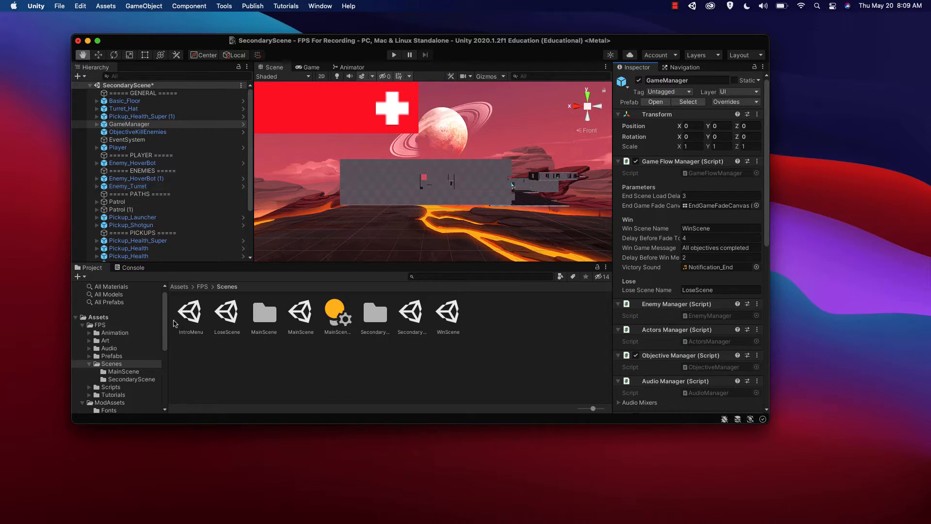
- Duplicate the SecondaryScene asset in the FPS Scenes folder
scroll(100, 360, up, 1)
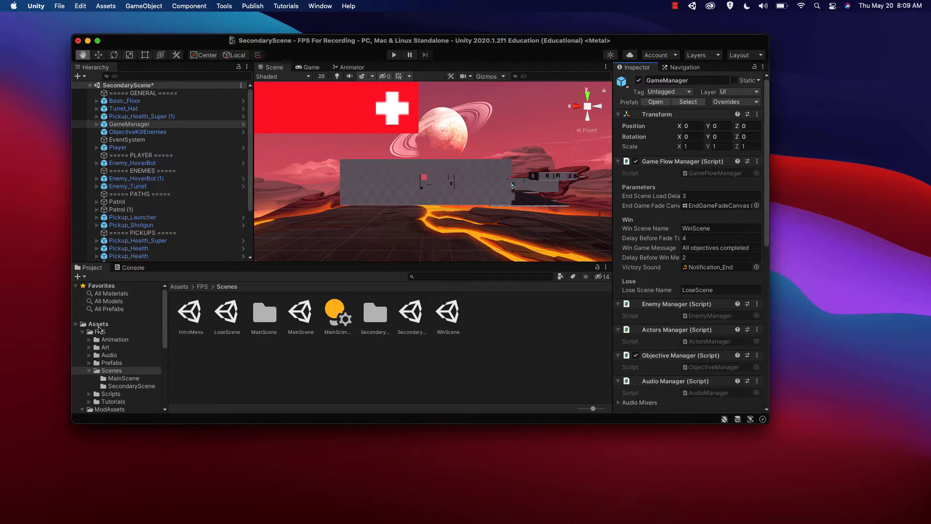
click(112, 370)
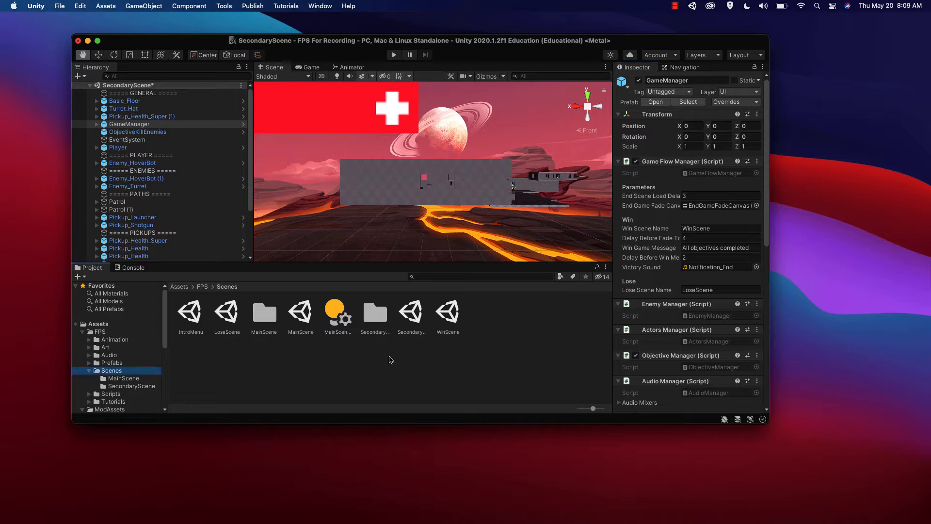
click(410, 313)
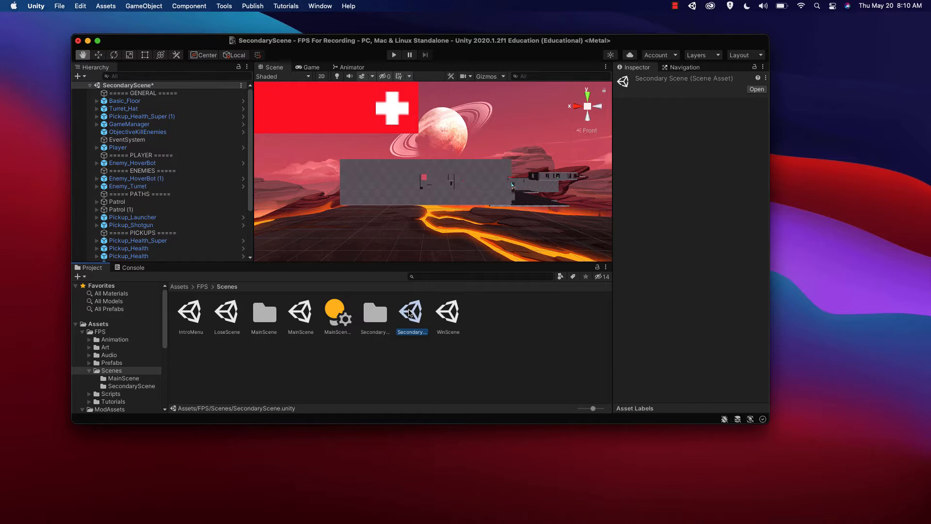
key(super+d)
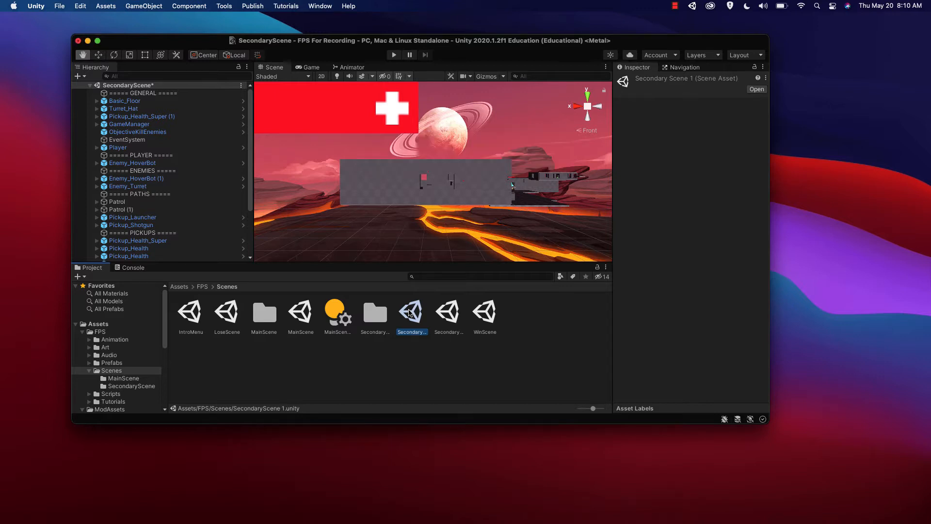
- Rename the duplicated scene, SecondaryScene 1, as AwesomeScene
click(447, 333)
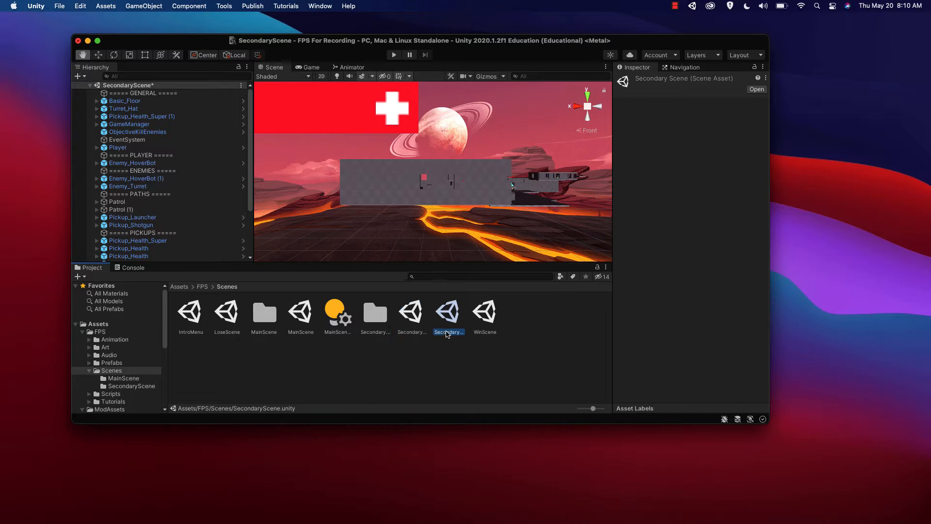
click(420, 333)
click(420, 334)
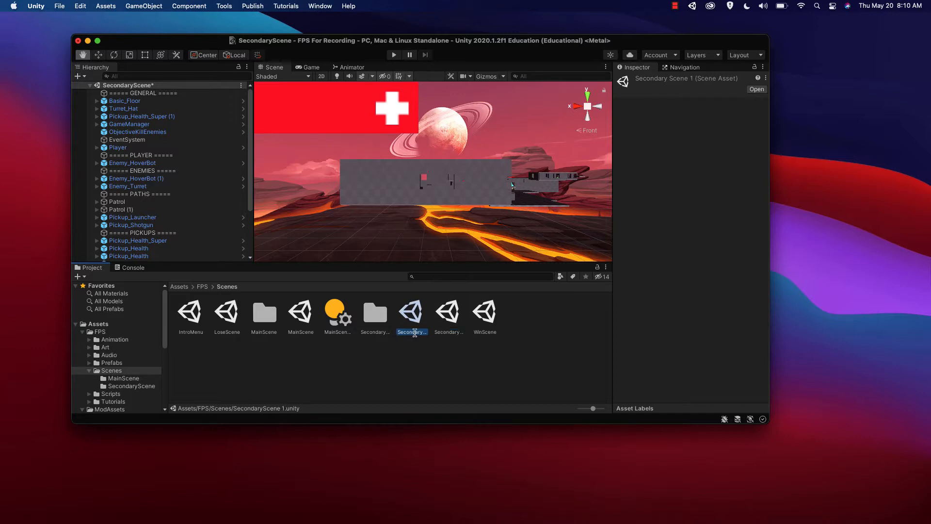
text(Awsome)
key(BackSpace)
key(BackSpace)
key(BackSpace)
key(BackSpace)
text(esomeScene)
key(Return)
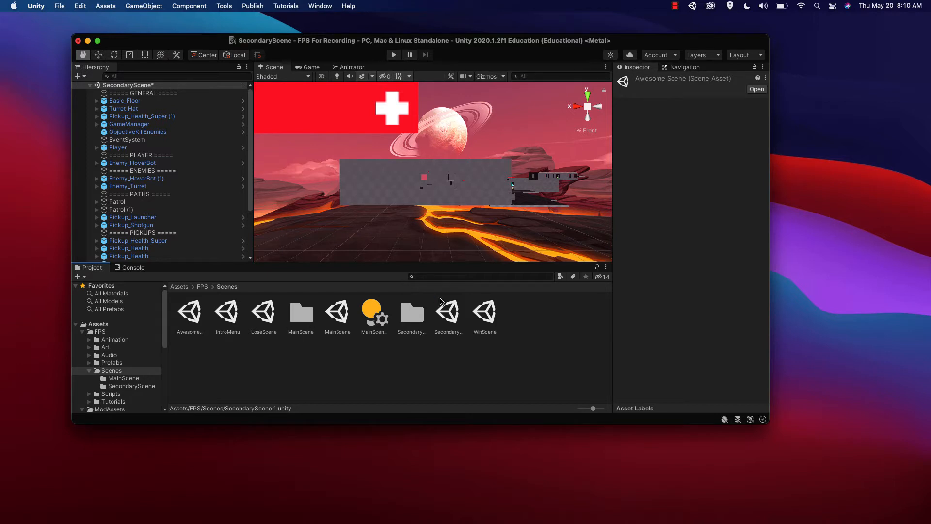
- Open AwesomeScene and save the pending changes to SecondaryScene
click(193, 319)
double_click(193, 320)
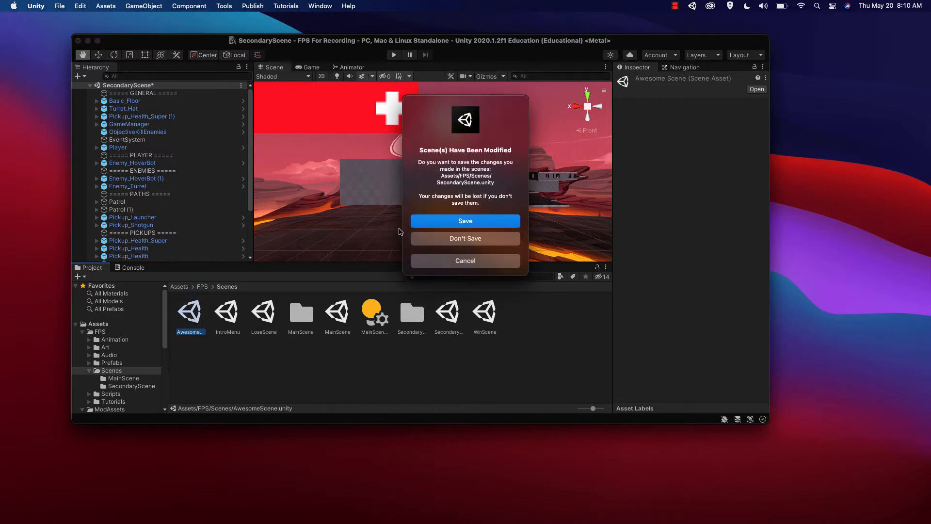
key(Return)
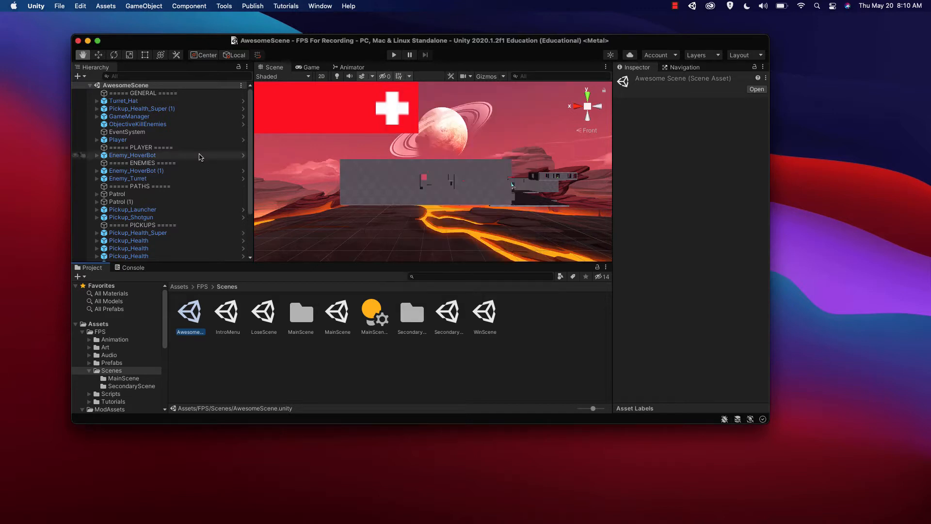
- Enlarge the editor window to full screen
drag(444, 141, 429, 160)
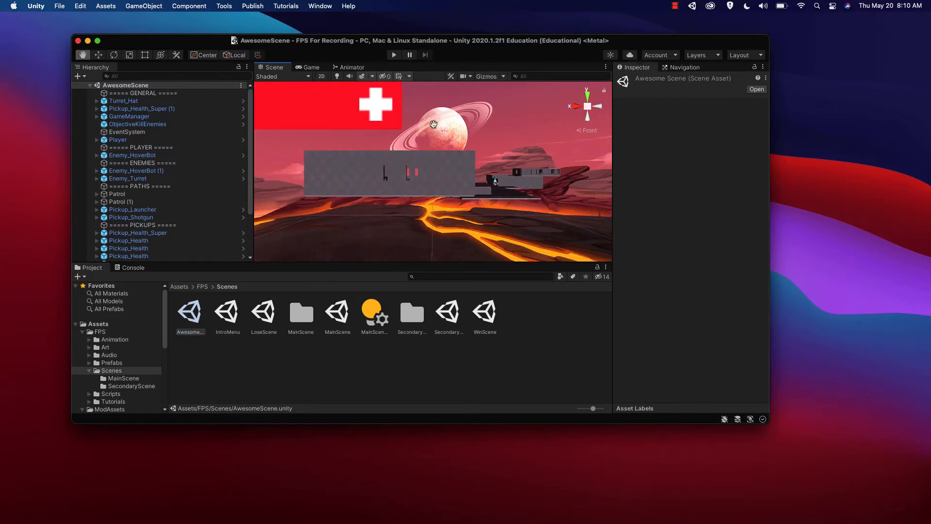
scroll(430, 160, up, 5)
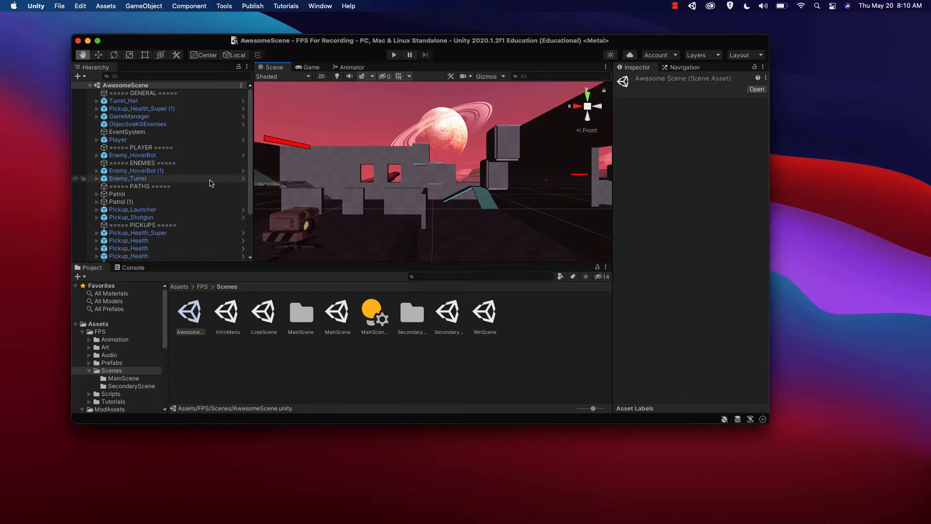
scroll(210, 183, down, 5)
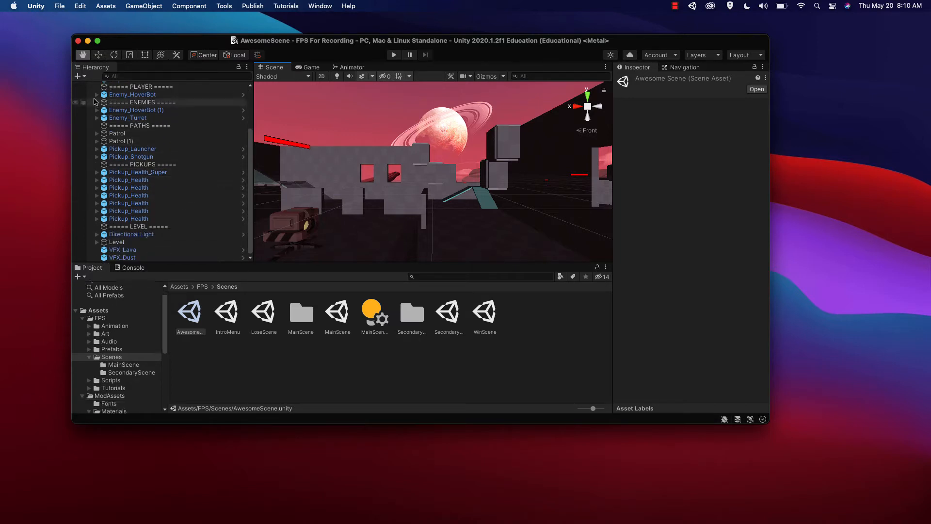
click(98, 41)
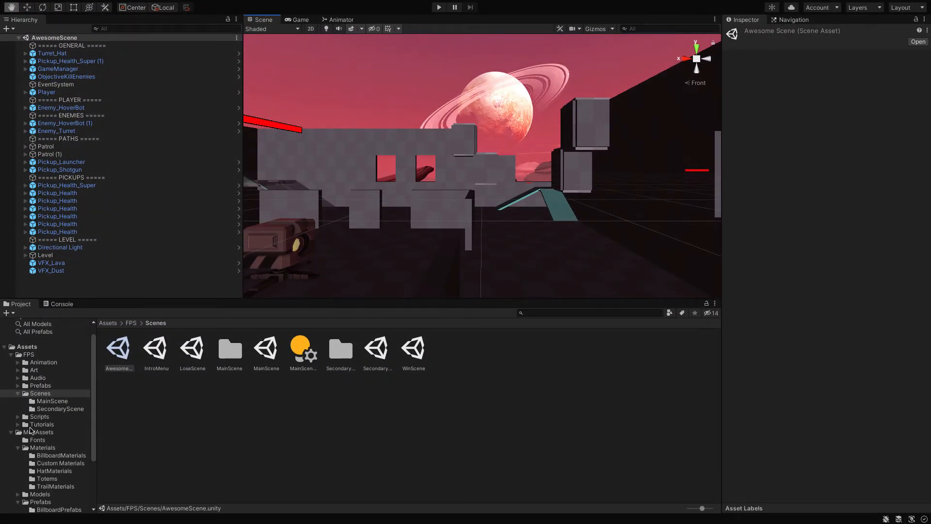
- Examine the level-building prefabs in the Floors, Dungeon, Crawl, Catwalk, BaseObjects, Walls, Rooms and MainLvl Section1 folders
click(18, 386)
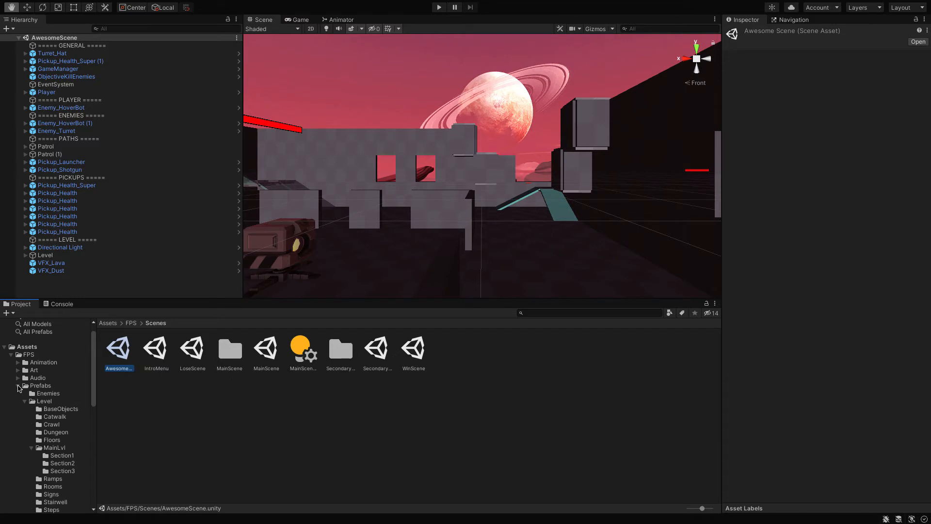
scroll(24, 416, down, 3)
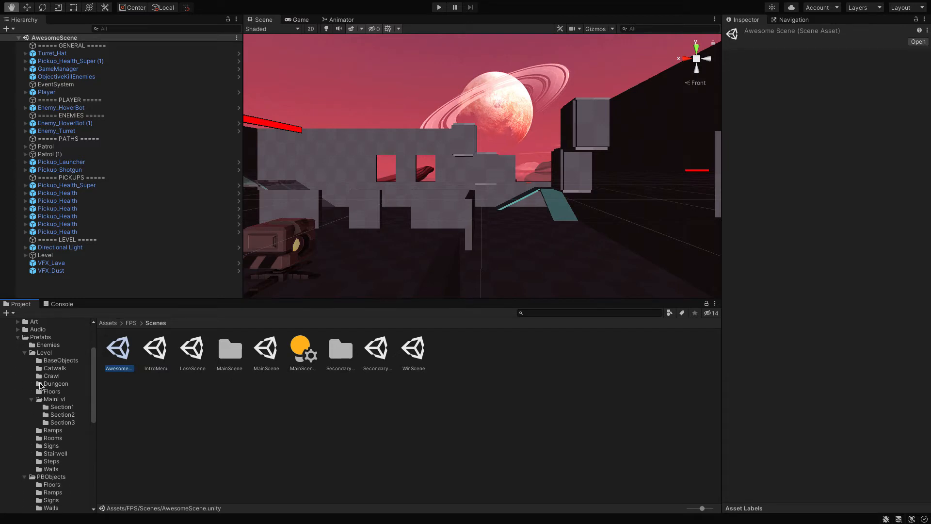
click(52, 391)
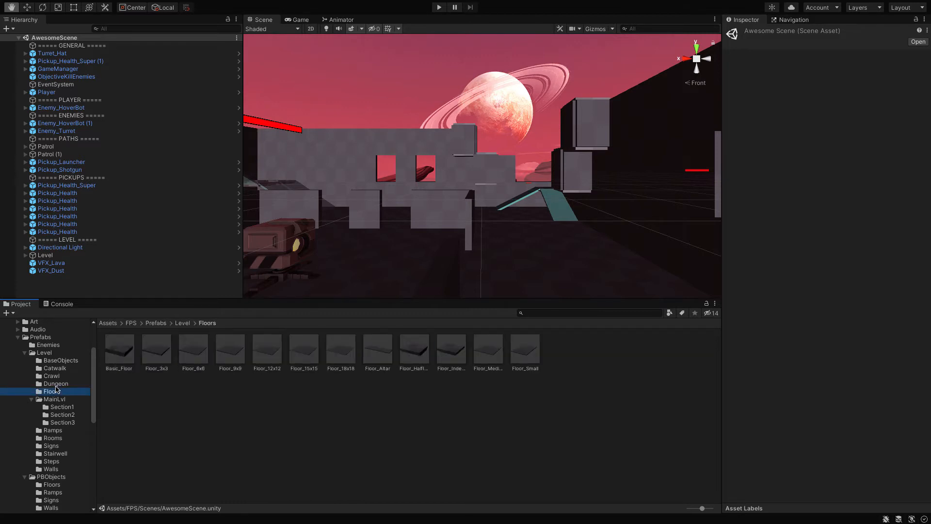
click(56, 385)
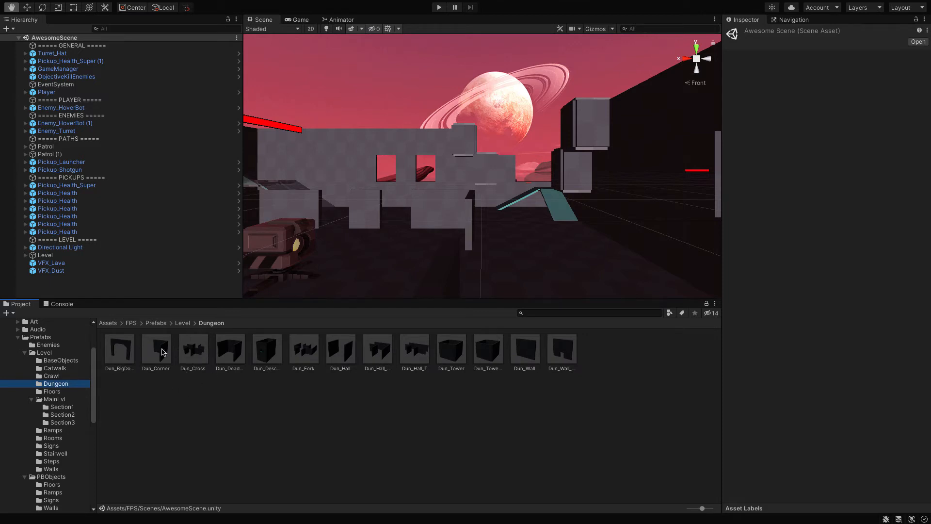
click(45, 377)
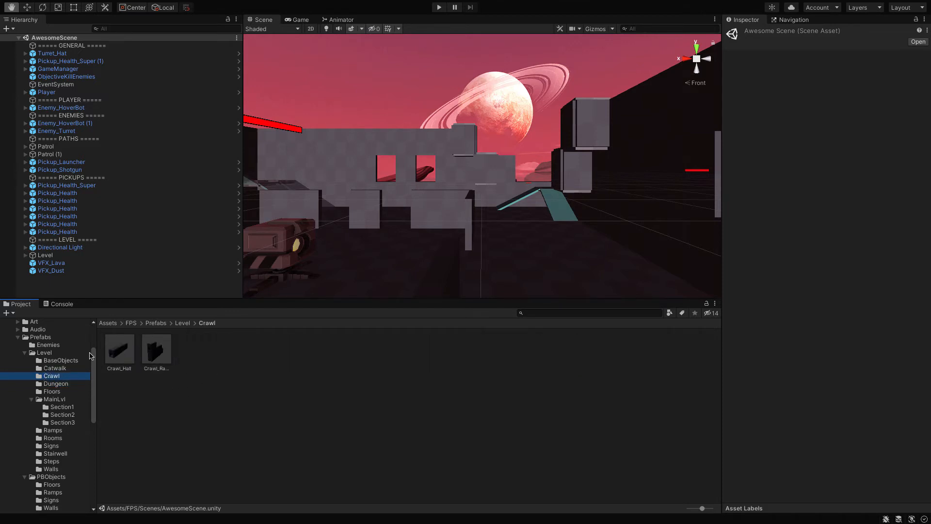
click(56, 369)
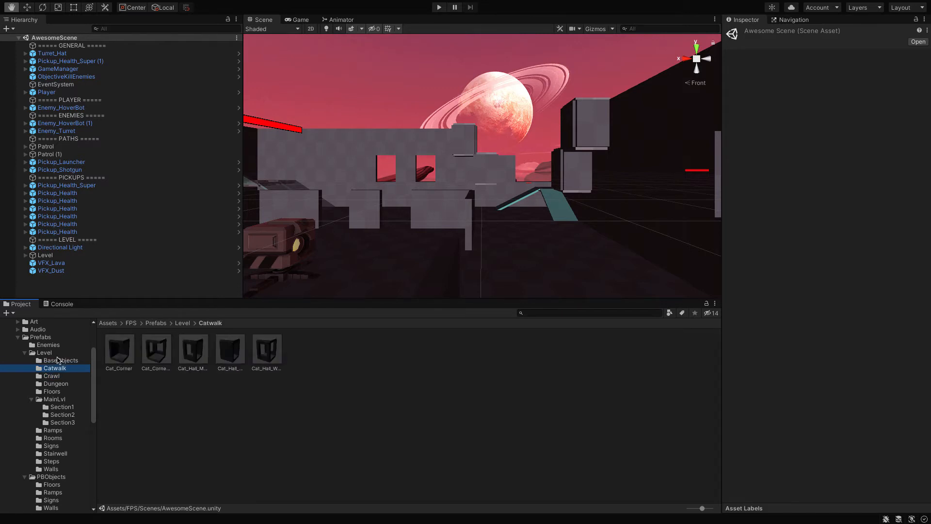
click(58, 359)
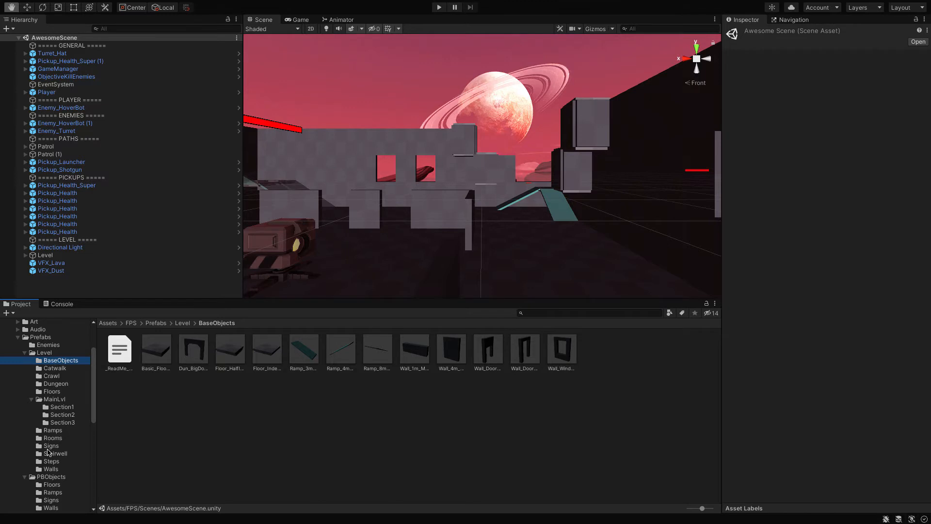
click(49, 469)
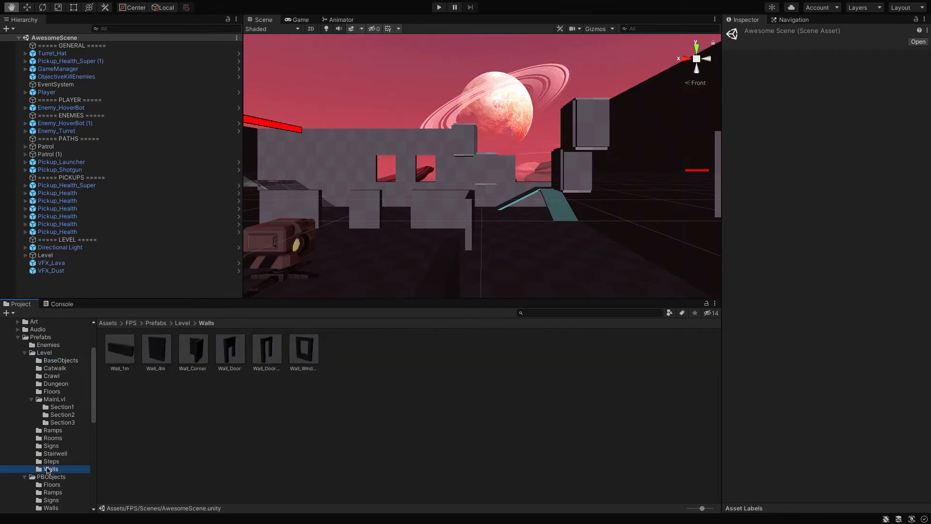
click(53, 439)
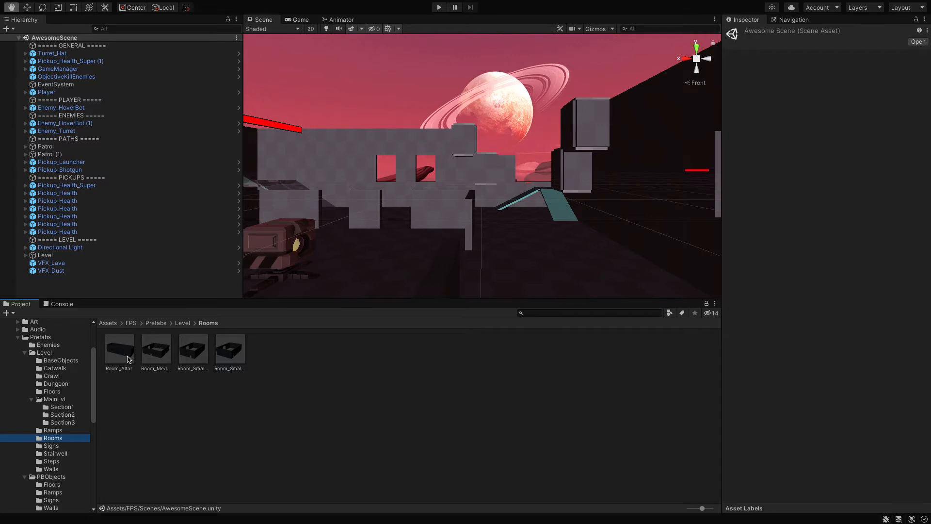
click(54, 408)
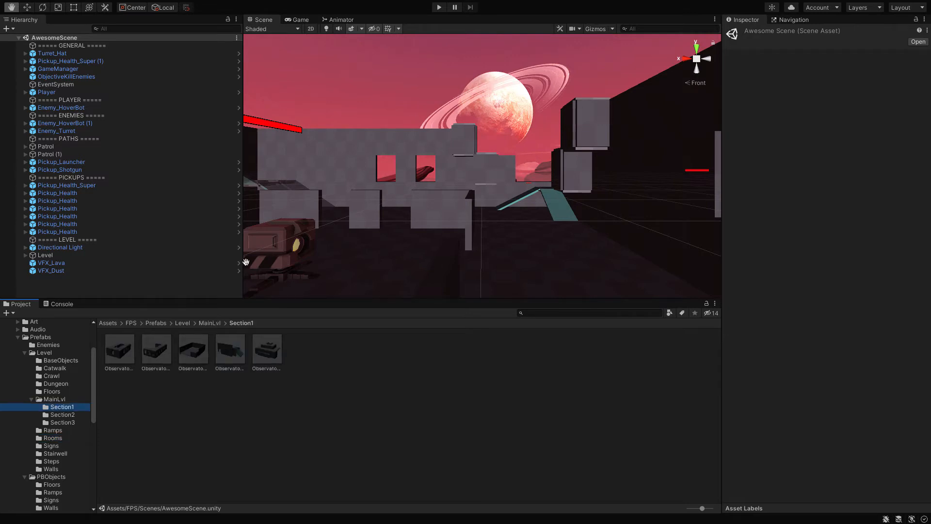
- Examine the level from above and identify its Entryway, Castle and Observatory sections in the scene hierarchy
scroll(399, 191, down, 5)
scroll(399, 191, down, 2)
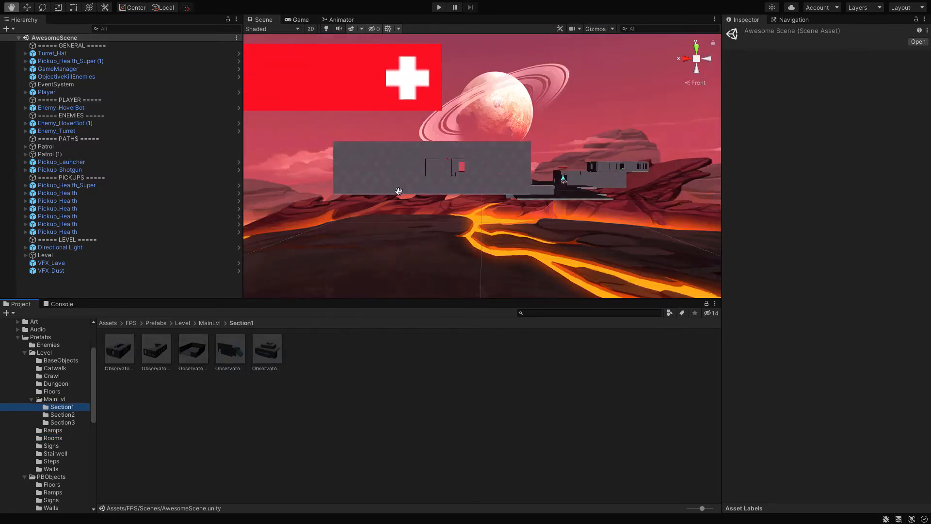
scroll(399, 192, up, 3)
click(699, 51)
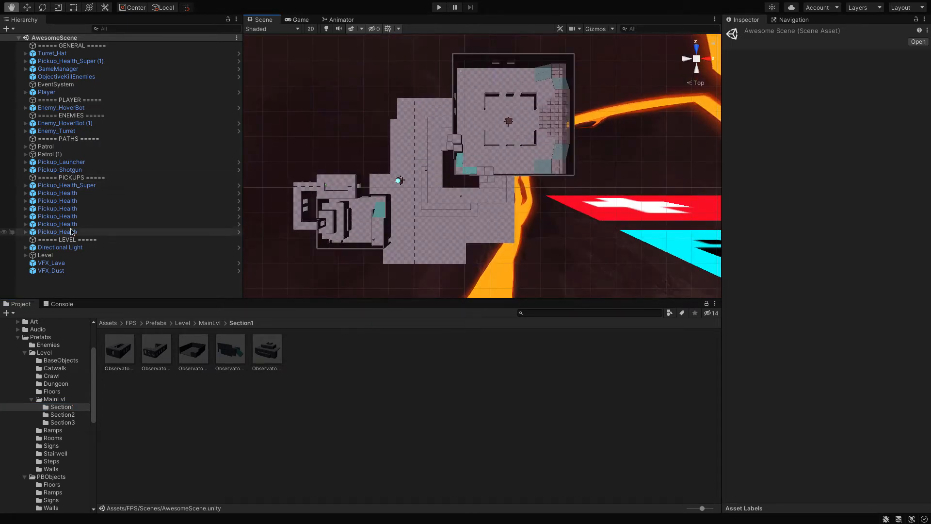
click(26, 255)
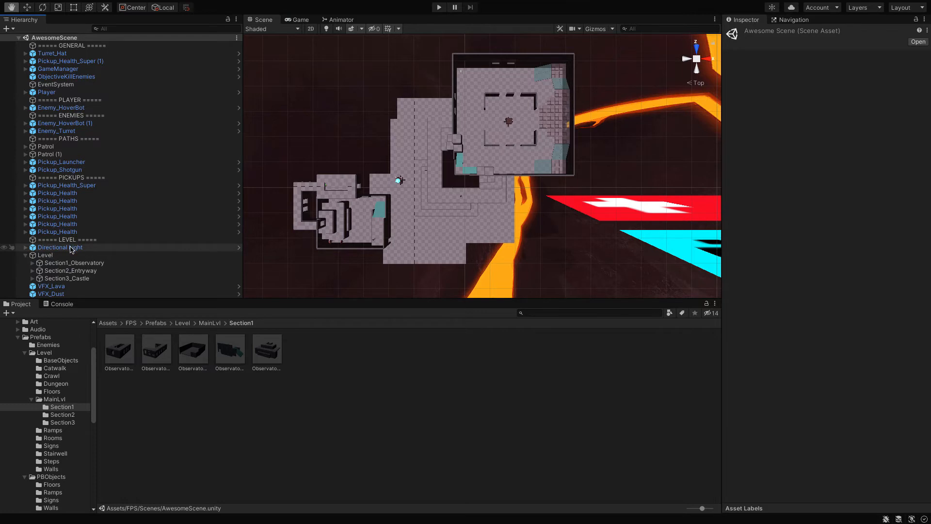
click(67, 270)
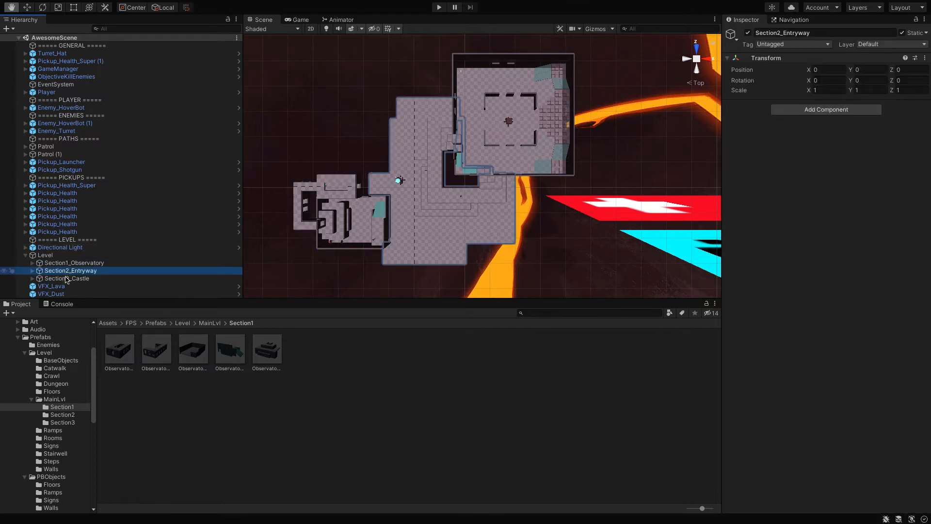
click(67, 279)
click(67, 263)
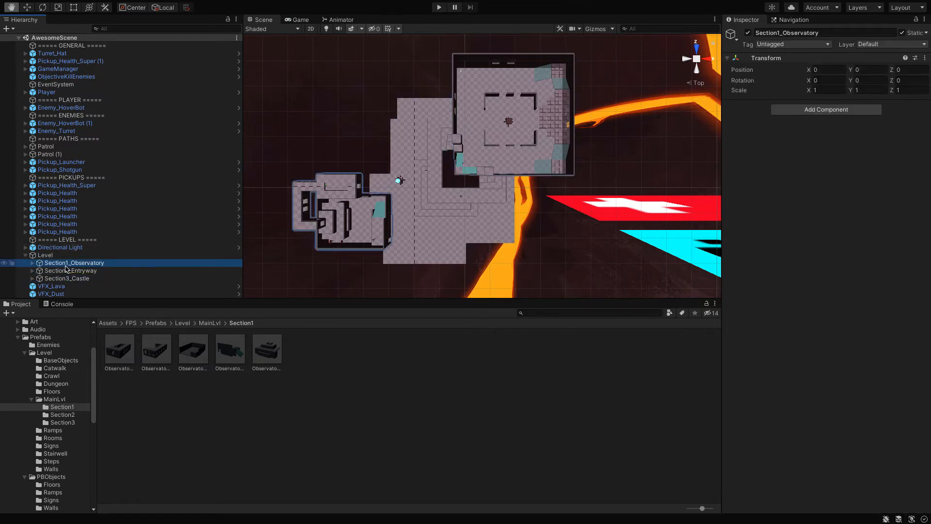
- Locate the Player object in the level and examine the area around it from above
double_click(49, 92)
scroll(376, 208, up, 8)
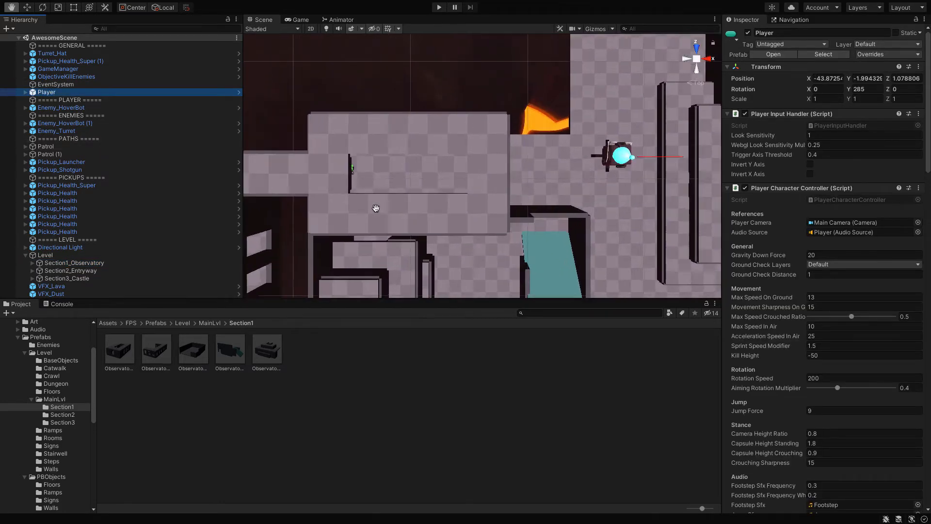
scroll(376, 208, down, 4)
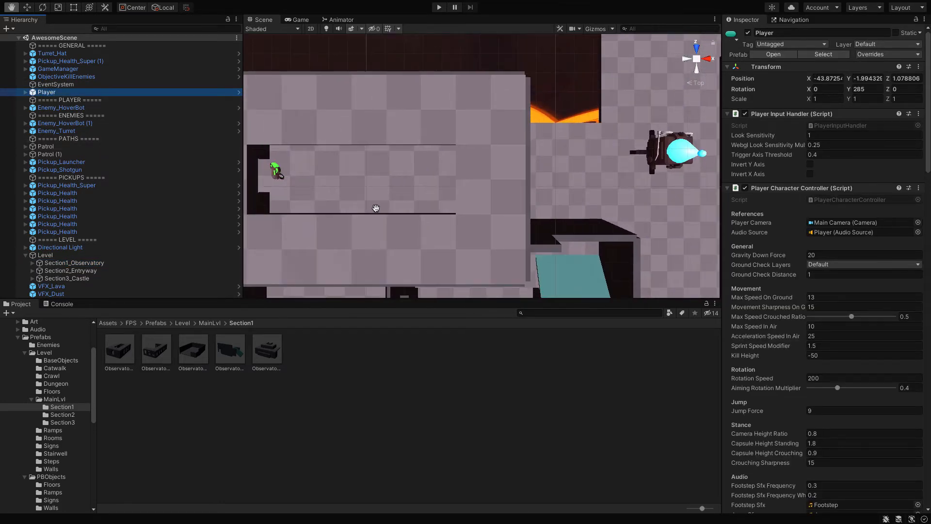
double_click(97, 93)
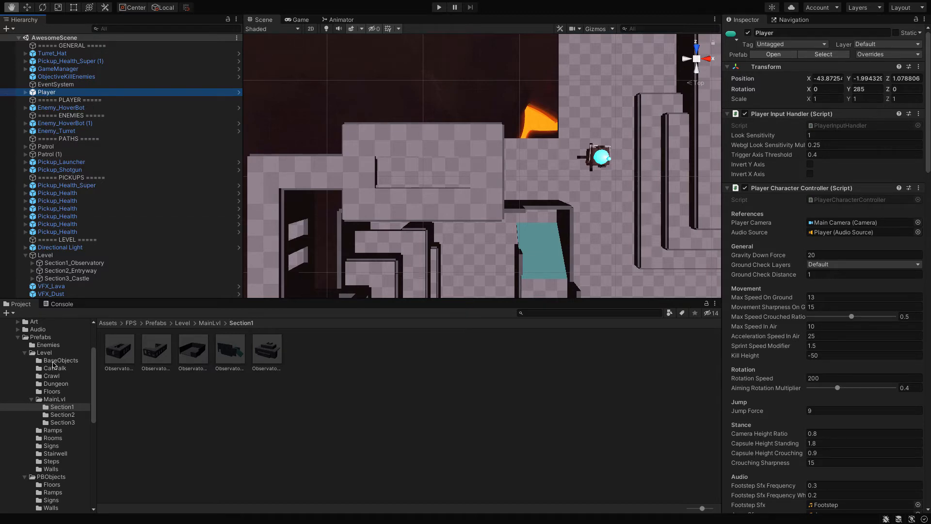
scroll(462, 171, down, 3)
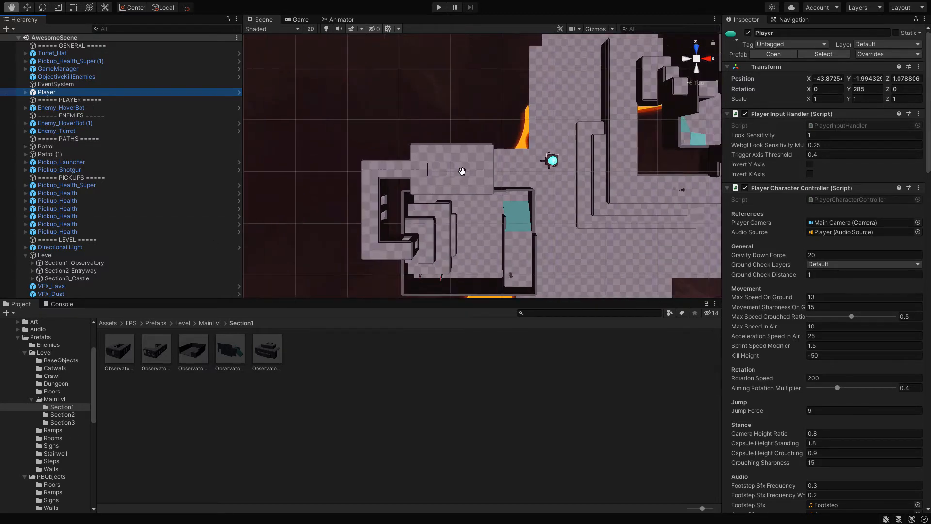
- Examine the empty space beside the level from above and from the back
scroll(462, 171, down, 2)
drag(556, 290, 429, 206)
drag(416, 175, 402, 110)
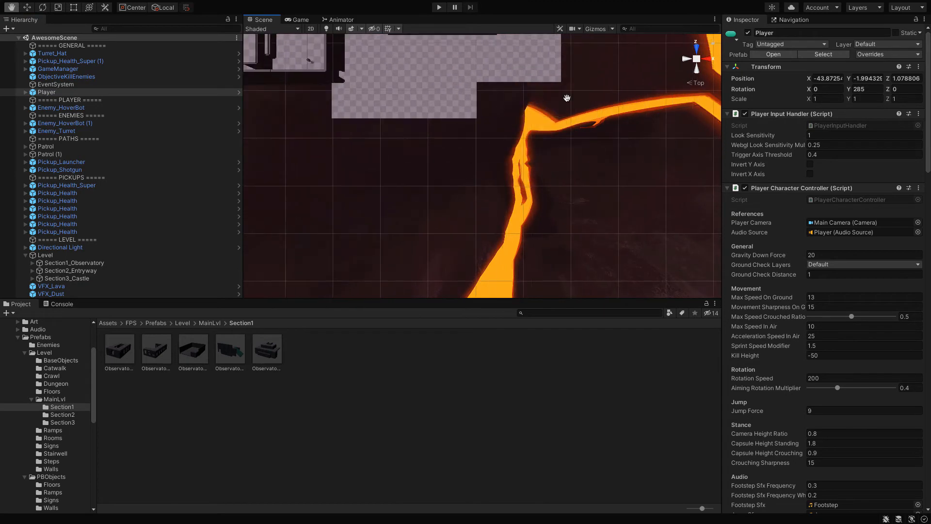
click(697, 70)
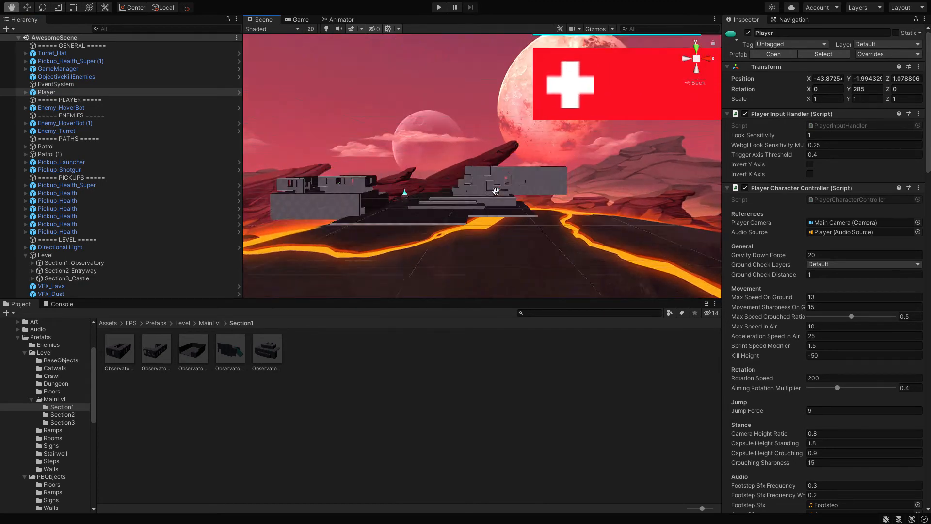
drag(495, 191, 440, 193)
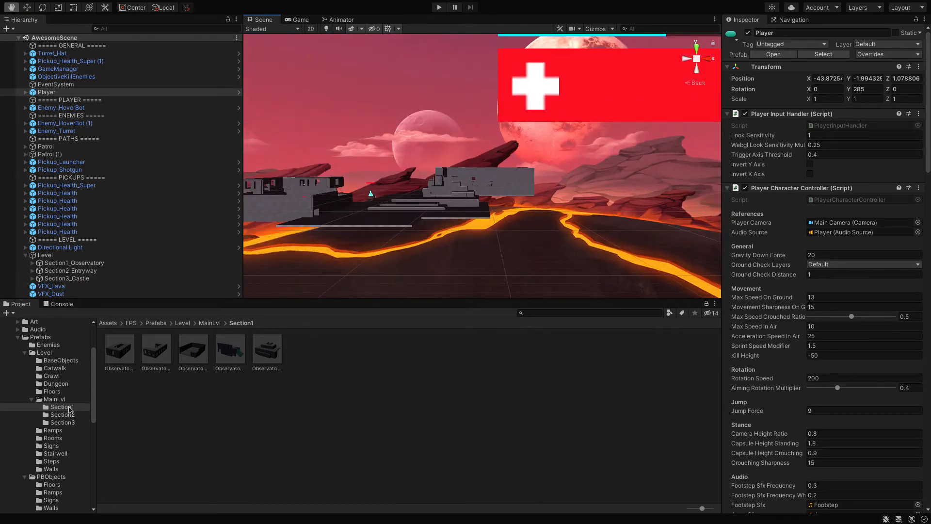
- Try out the Room_Altar prefab from the Rooms folder in the empty space beside the level and undo its placement
click(57, 438)
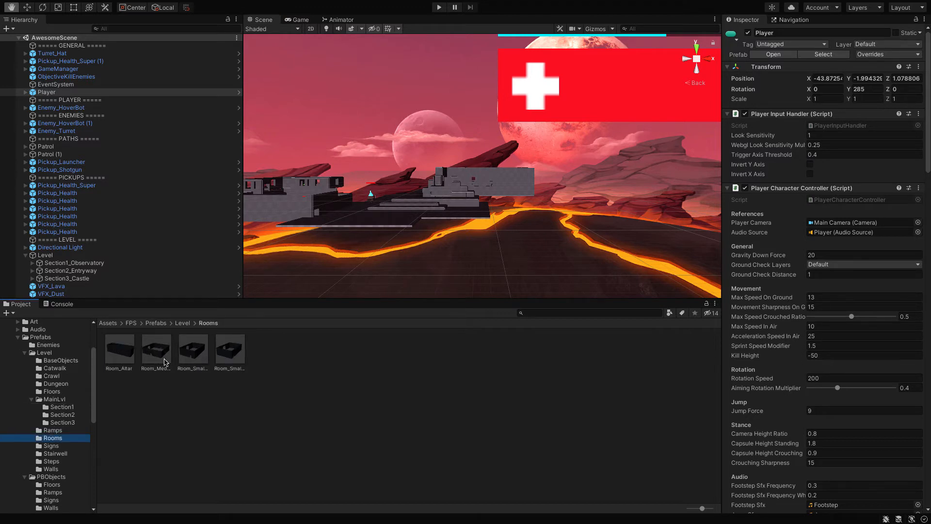
drag(119, 349, 611, 137)
scroll(382, 227, up, 2)
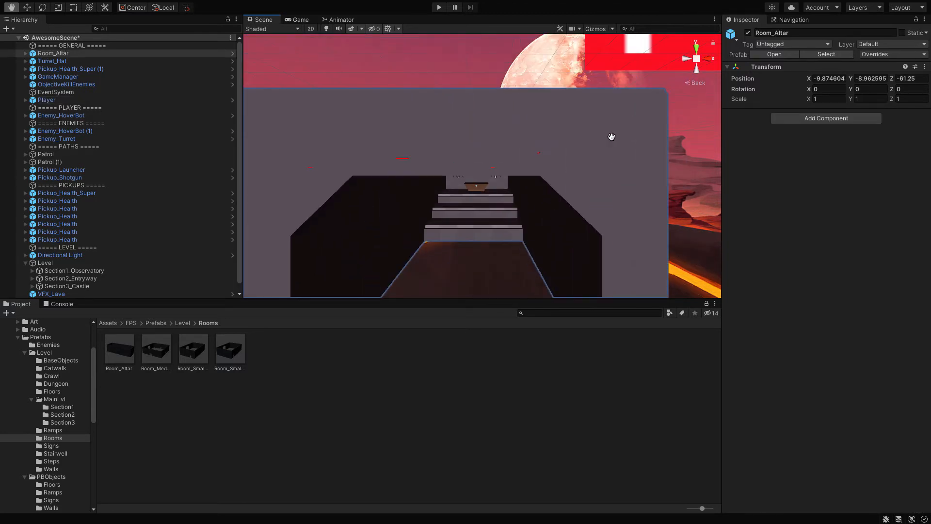
scroll(517, 170, down, 3)
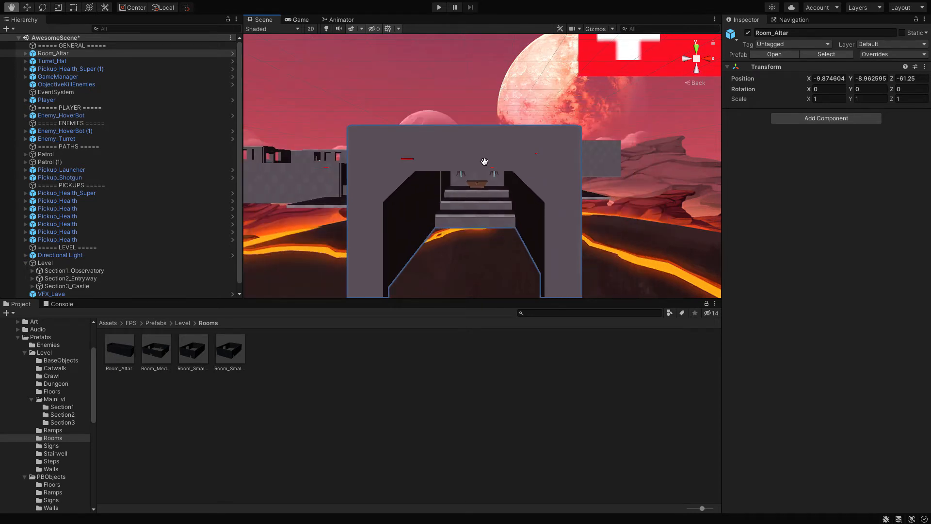
scroll(480, 165, down, 1)
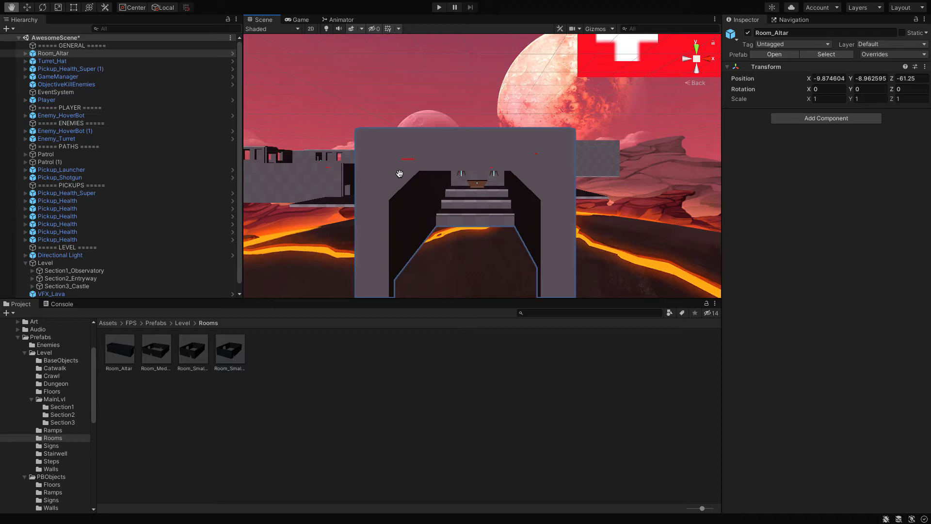
key(ctrl+z)
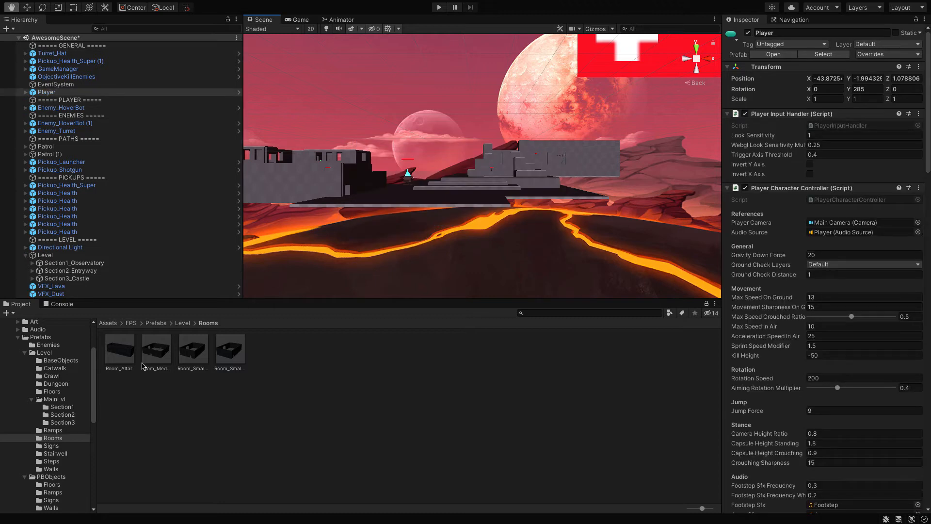
- Place the Room_Small_Y prefab in the empty space beside the level and view it from the front
click(217, 352)
drag(217, 352, 491, 271)
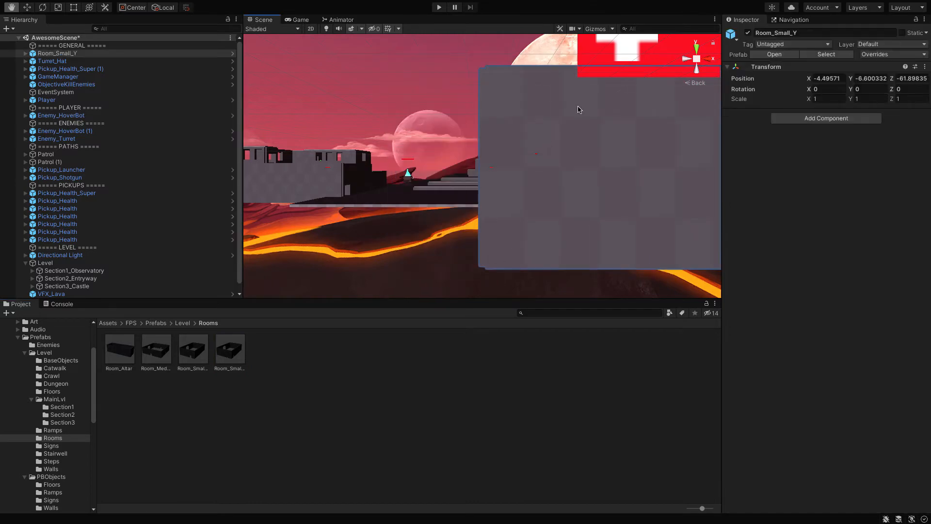
click(686, 58)
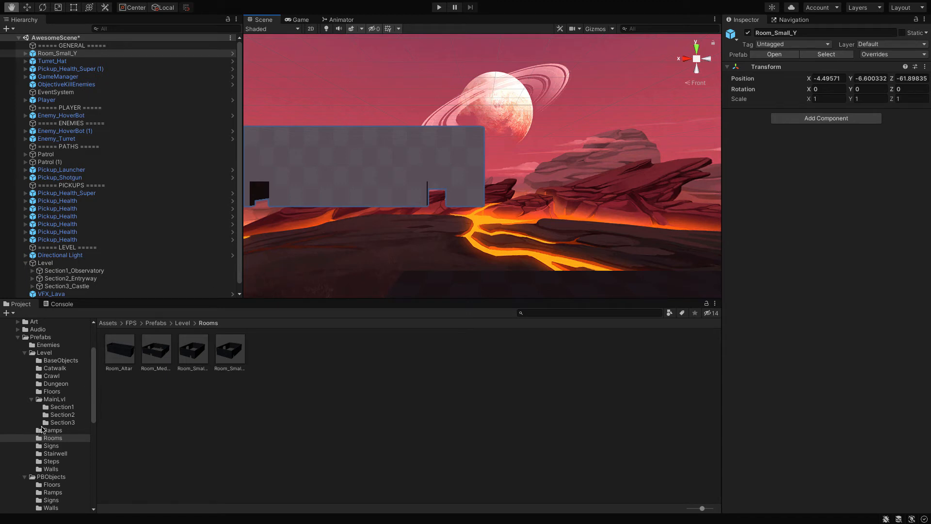
click(48, 391)
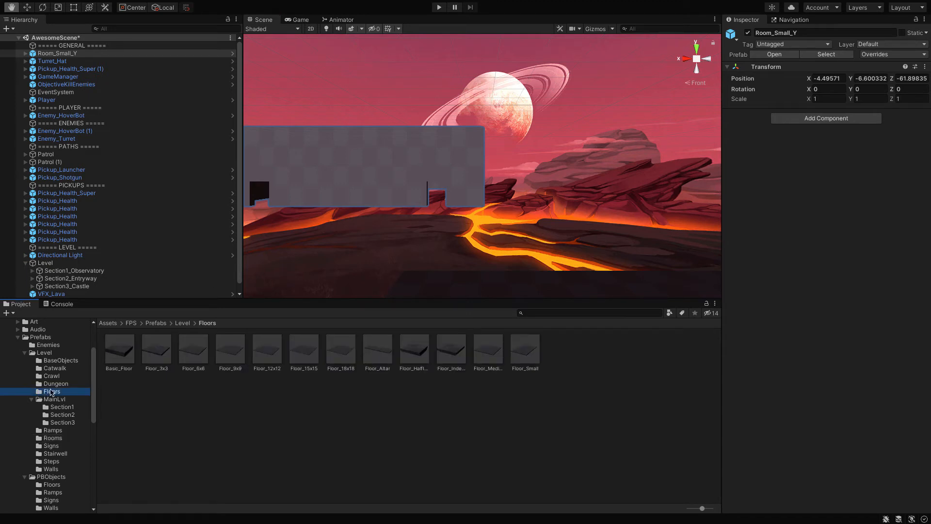
click(123, 352)
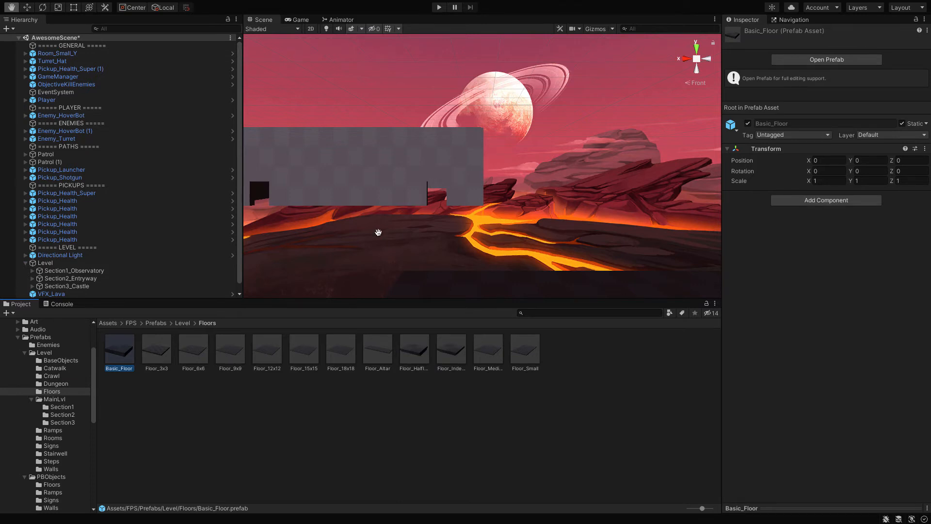
key(ctrl+z)
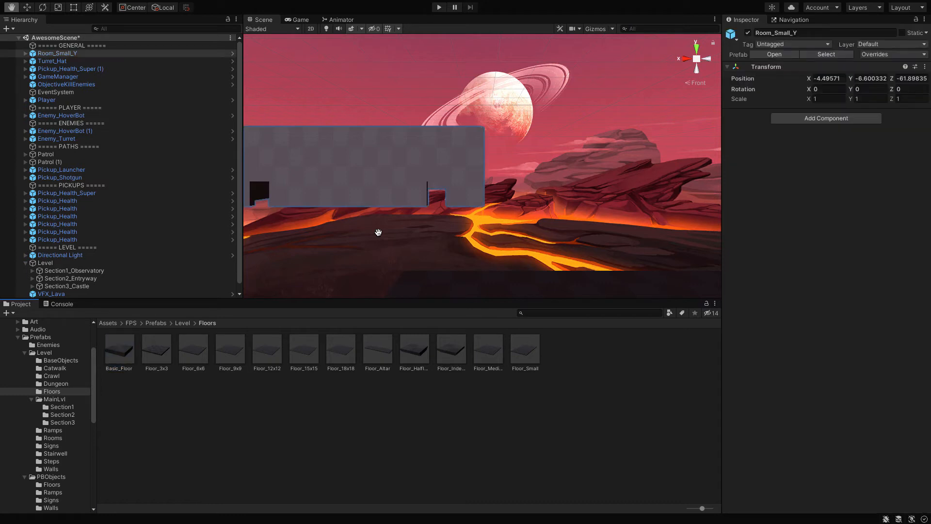
- Examine the existing level from above and try to select its geometry with the Move tool
scroll(379, 231, down, 4)
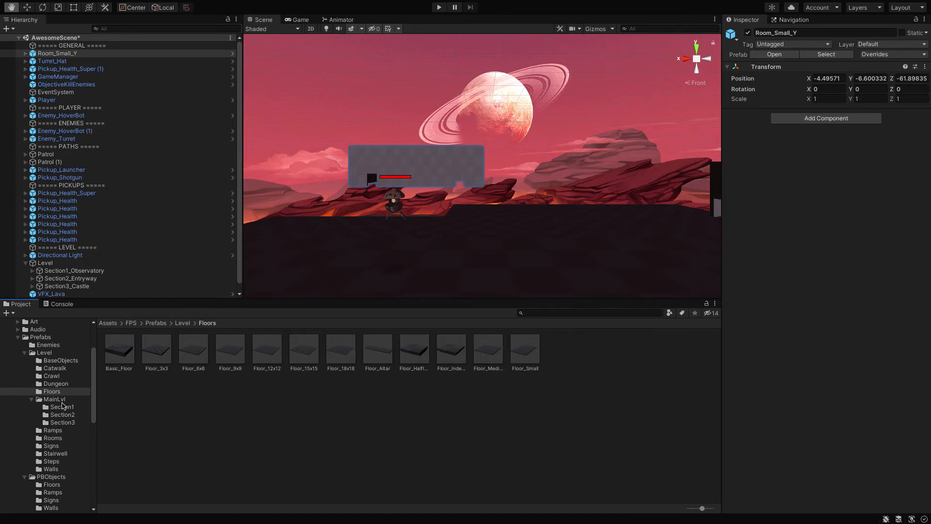
click(697, 49)
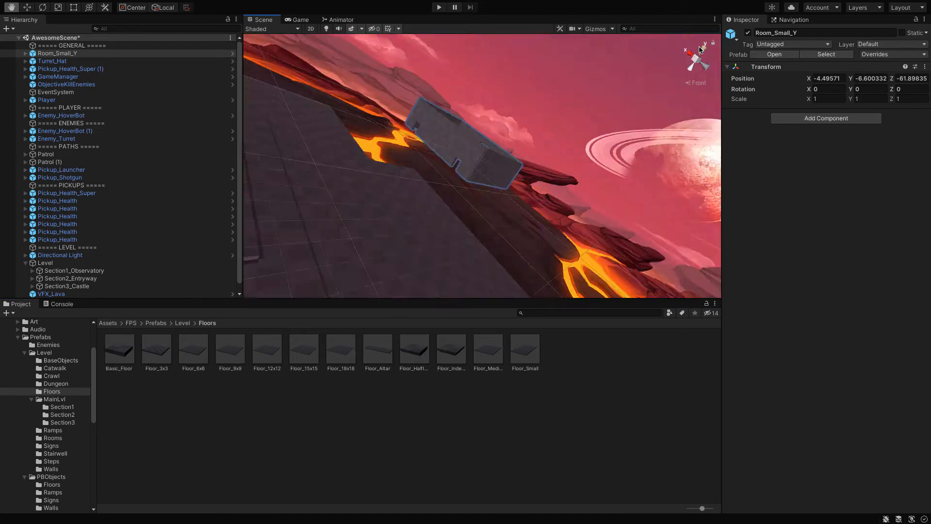
drag(514, 105, 572, 221)
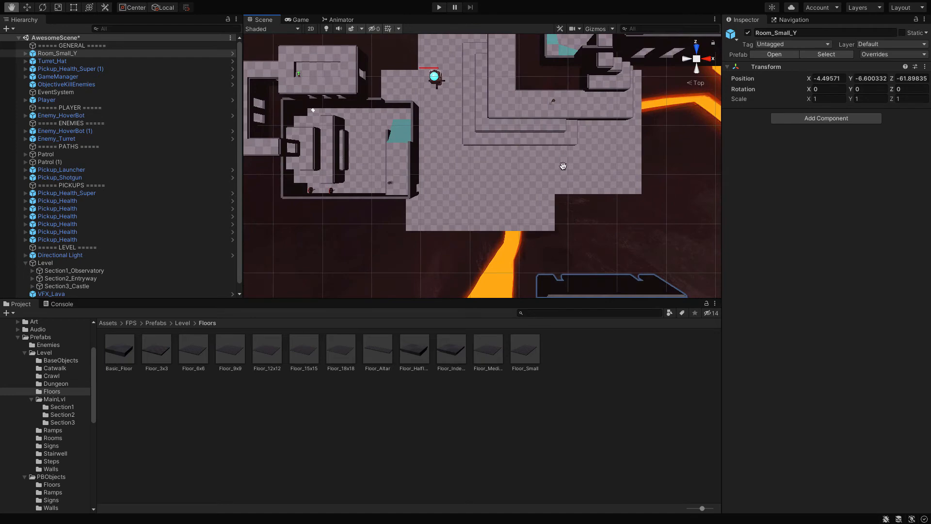
drag(564, 164, 477, 227)
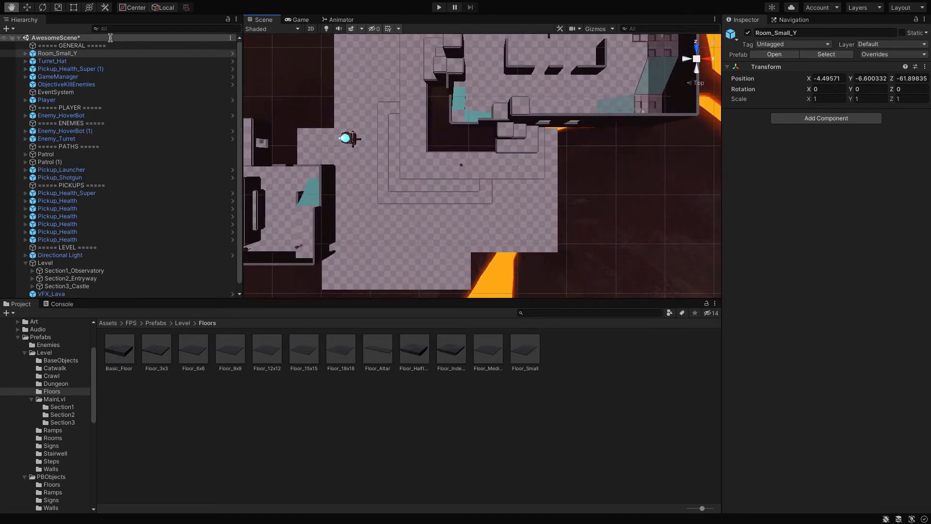
click(27, 8)
click(537, 92)
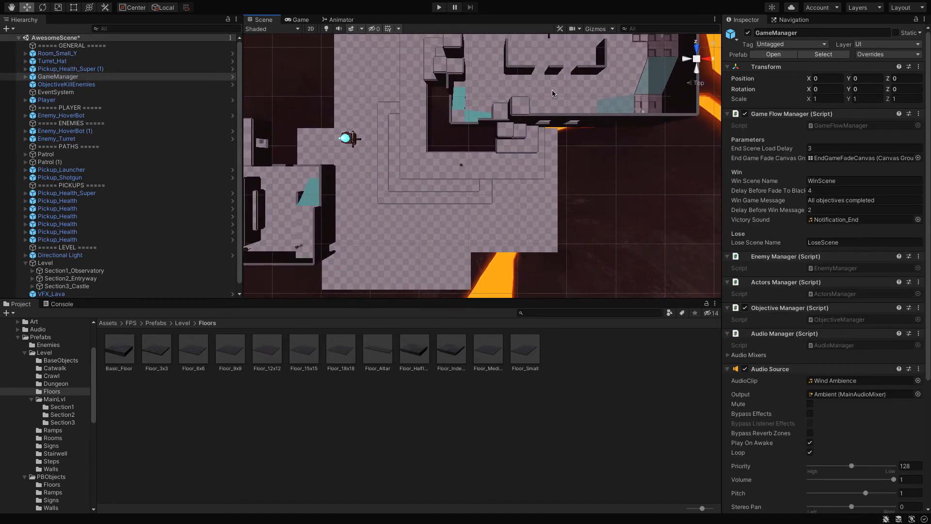
click(553, 94)
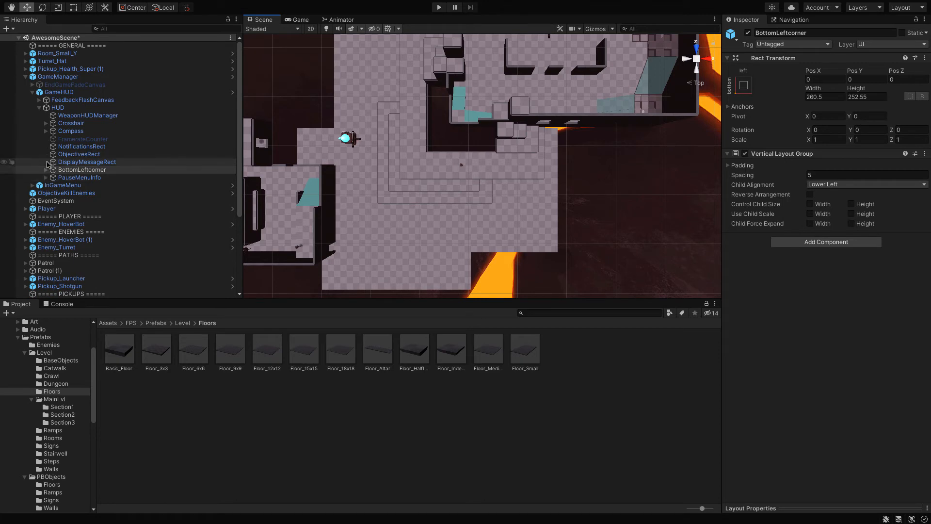
- Expand Section1_Observatory and its Observatory object in the hierarchy, and frame the Floors group in the scene
scroll(40, 190, down, 1)
scroll(40, 190, down, 3)
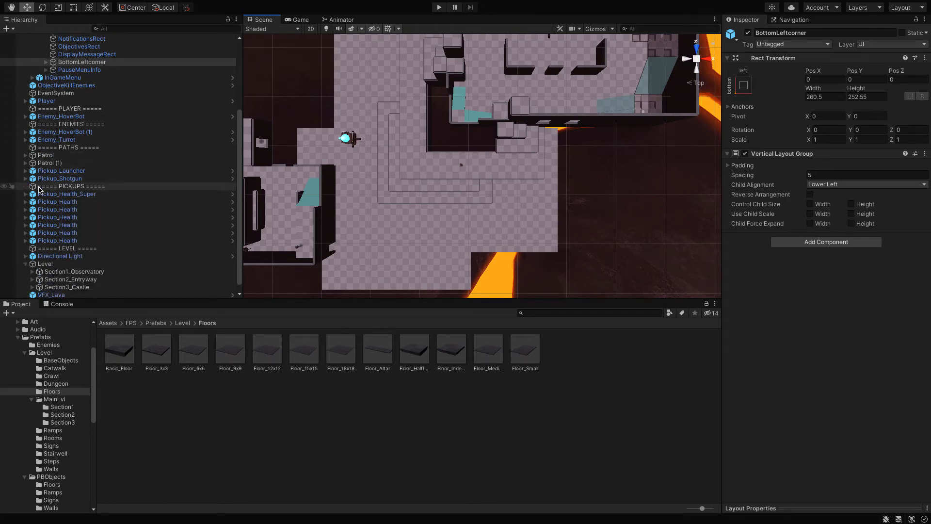
click(26, 263)
click(32, 272)
scroll(32, 273, down, 2)
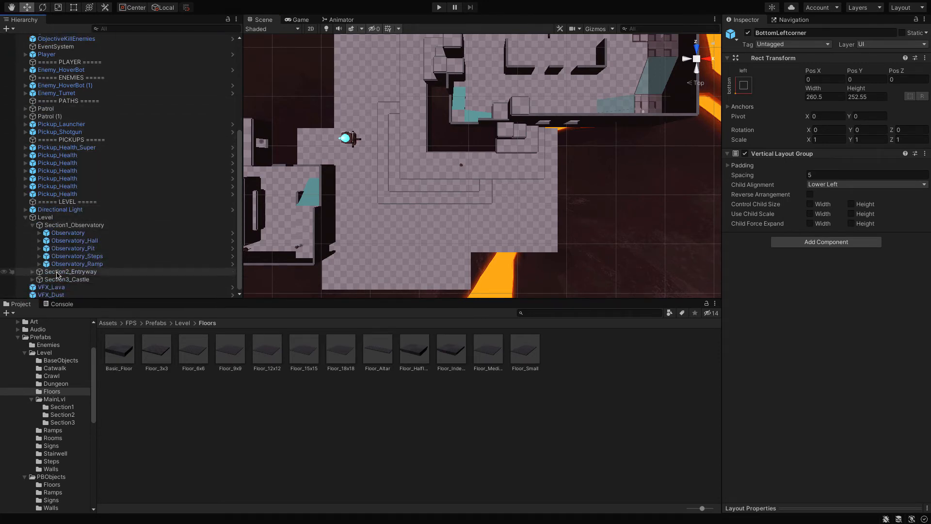
click(39, 233)
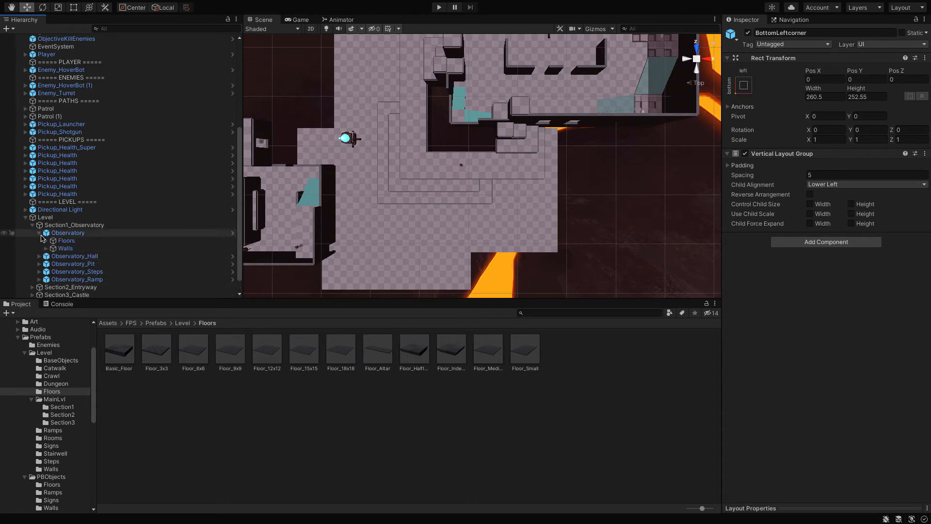
click(66, 242)
double_click(65, 242)
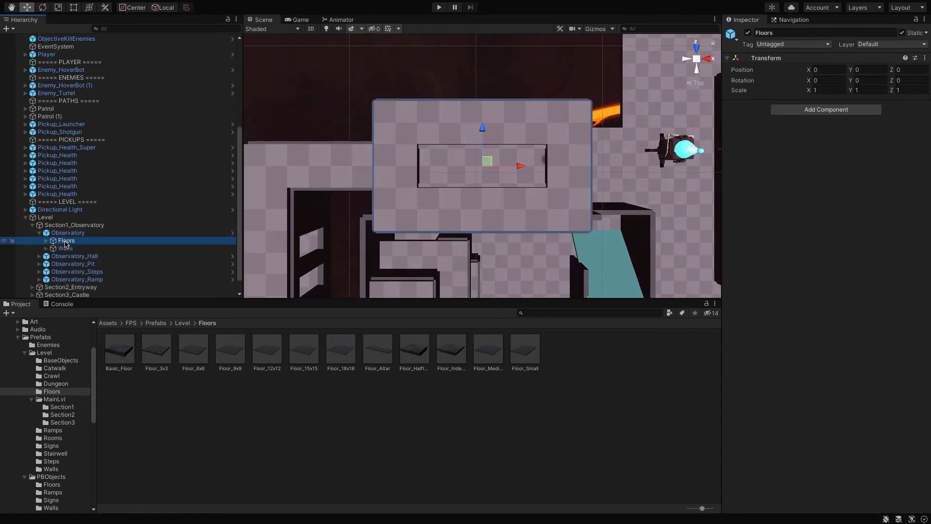
- Expand the Observatory's Floors group and examine its first Basic_Floor piece up close
click(48, 241)
click(70, 248)
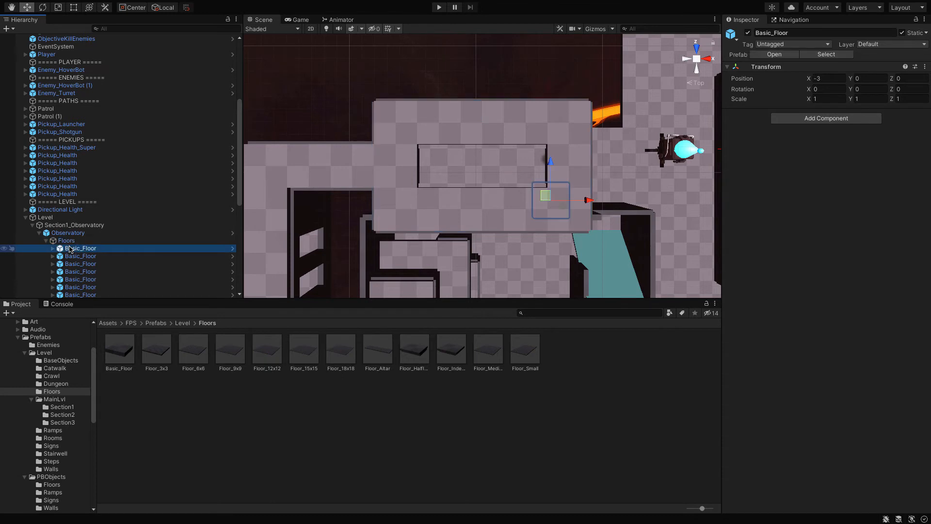
double_click(69, 248)
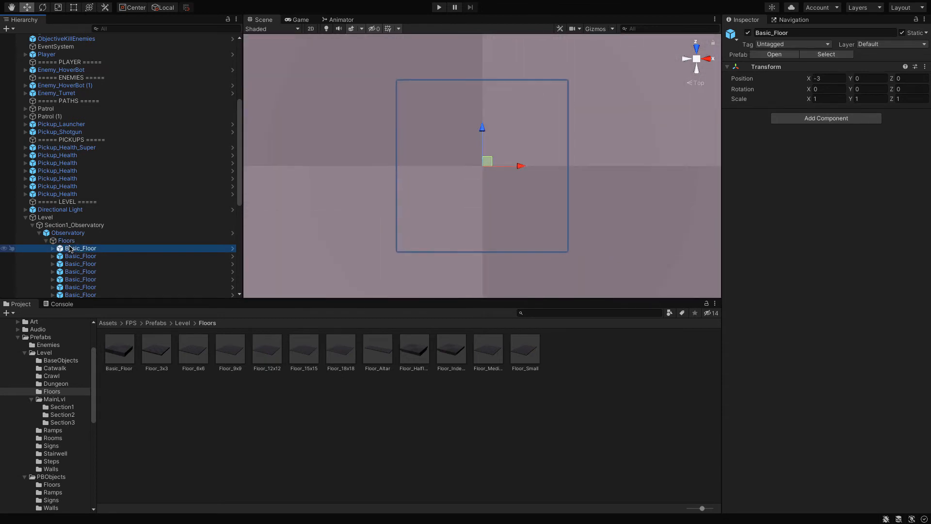
scroll(408, 197, up, 5)
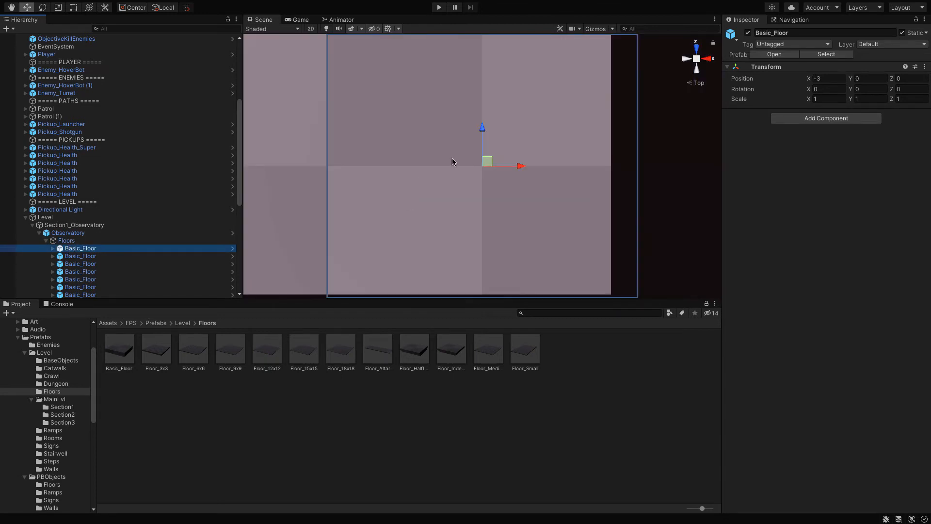
- Examine the Observatory and its first Basic_Floor piece from the left and right views
click(453, 161)
click(686, 59)
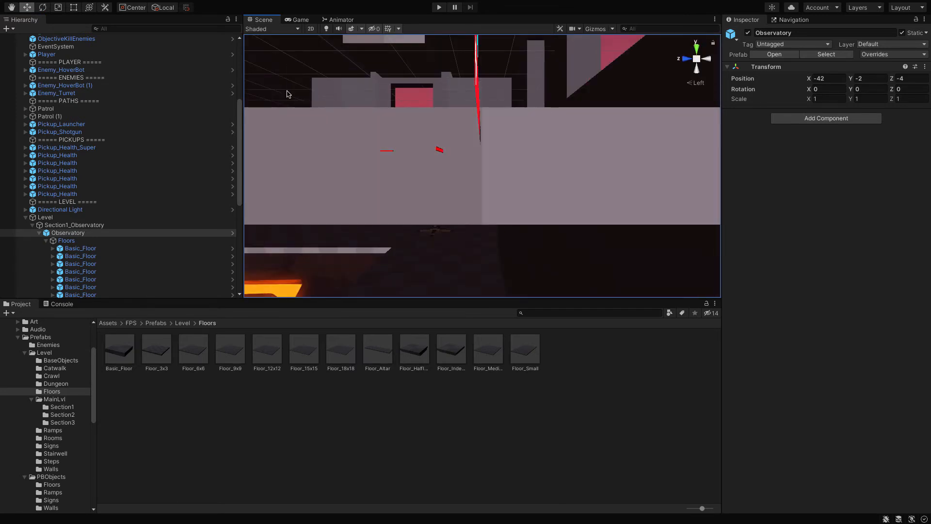
key(q)
drag(381, 58, 394, 126)
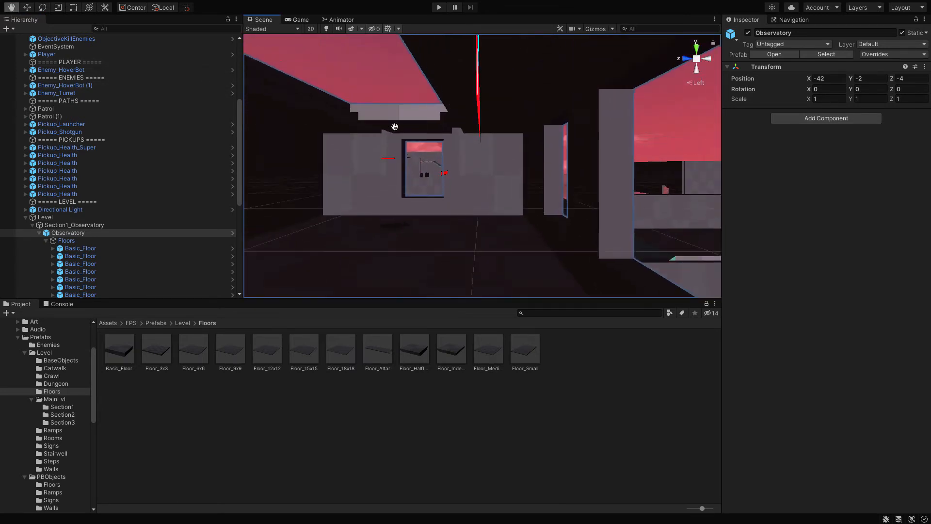
double_click(83, 248)
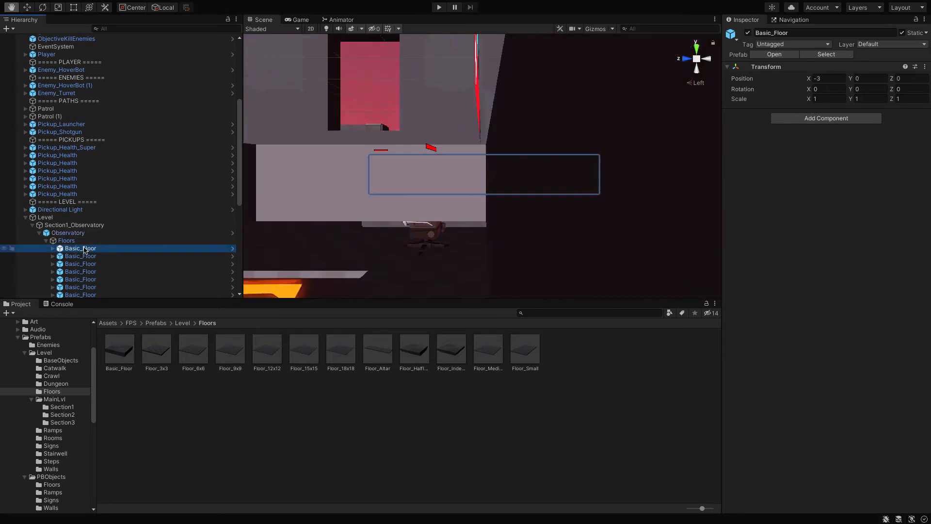
drag(461, 143, 299, 203)
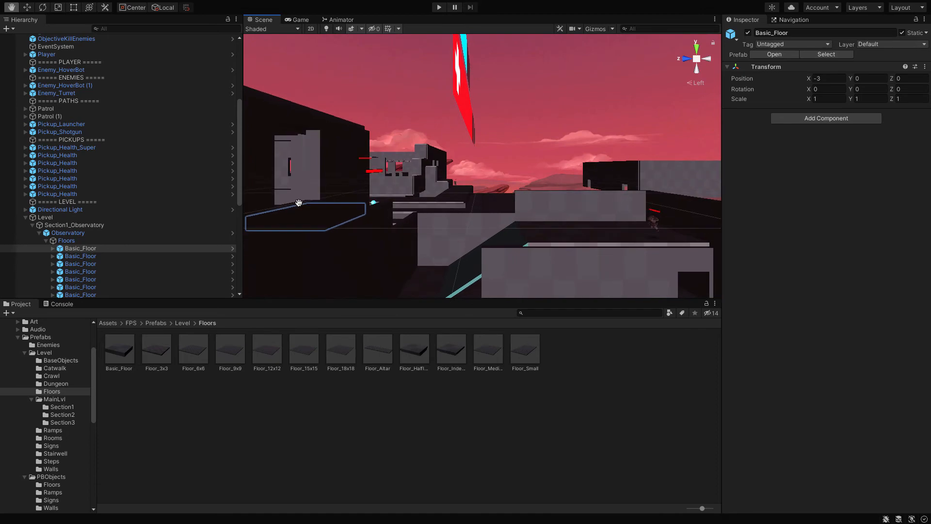
click(706, 59)
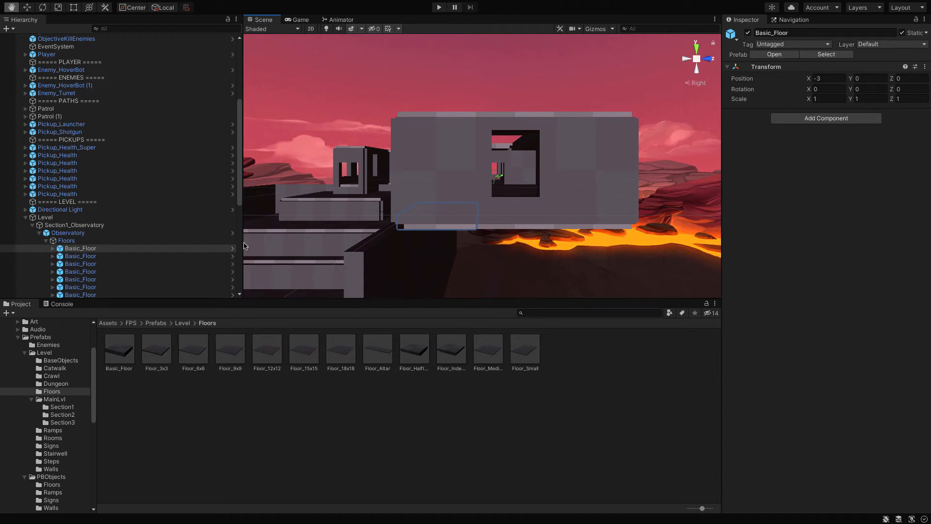
- Delete Section1_Observatory, Section2_Entryway and Section3_Castle from the Level object
click(124, 243)
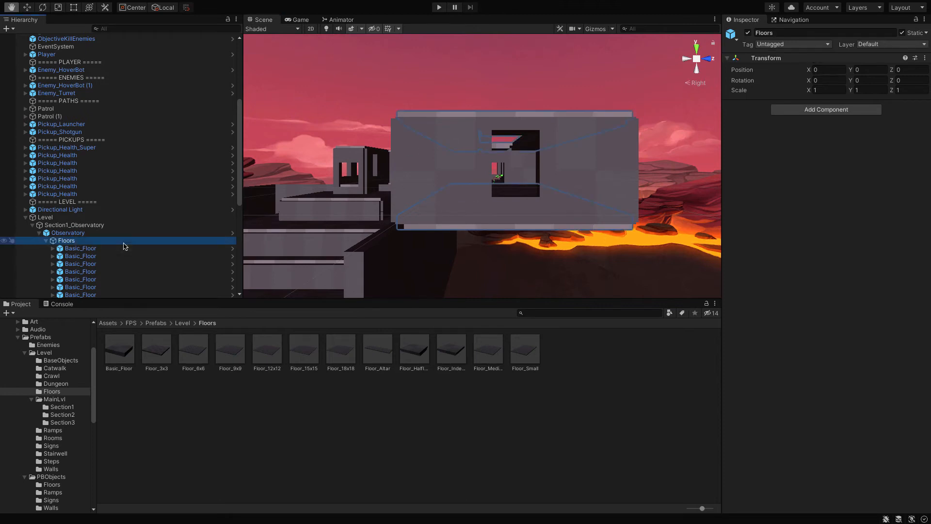
click(39, 233)
click(65, 232)
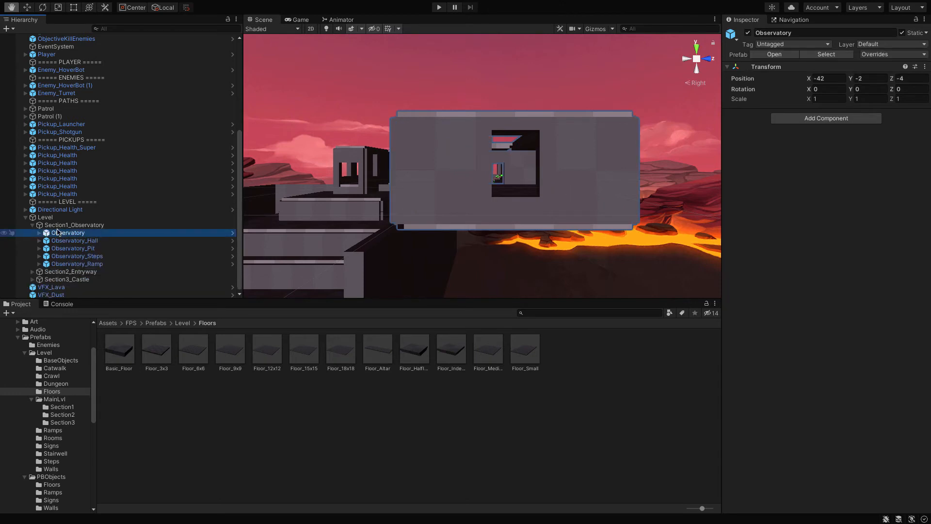
click(32, 225)
click(63, 257)
click(64, 262)
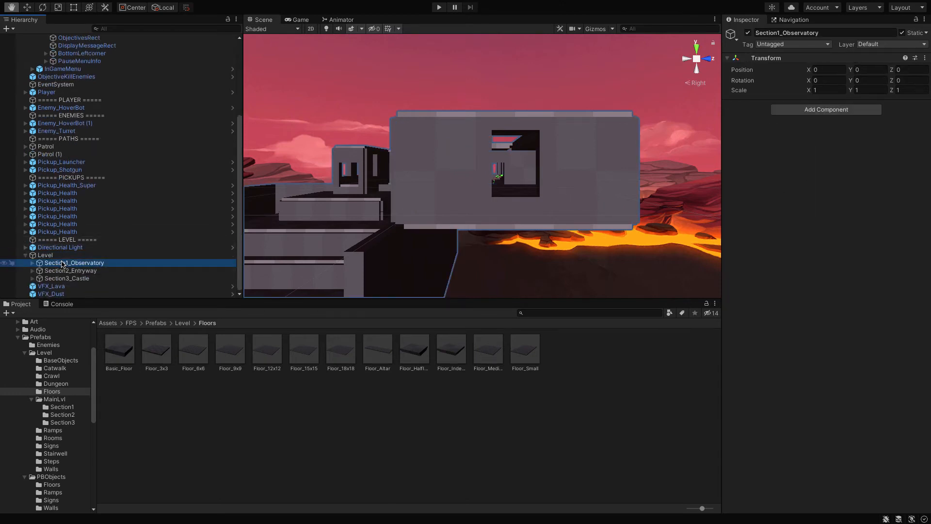
shift+click(63, 278)
right_click(60, 274)
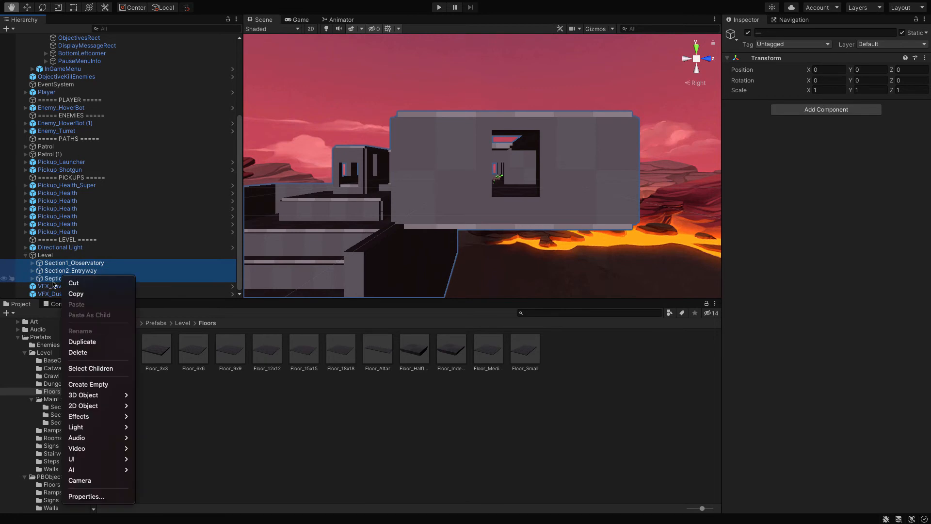
click(80, 352)
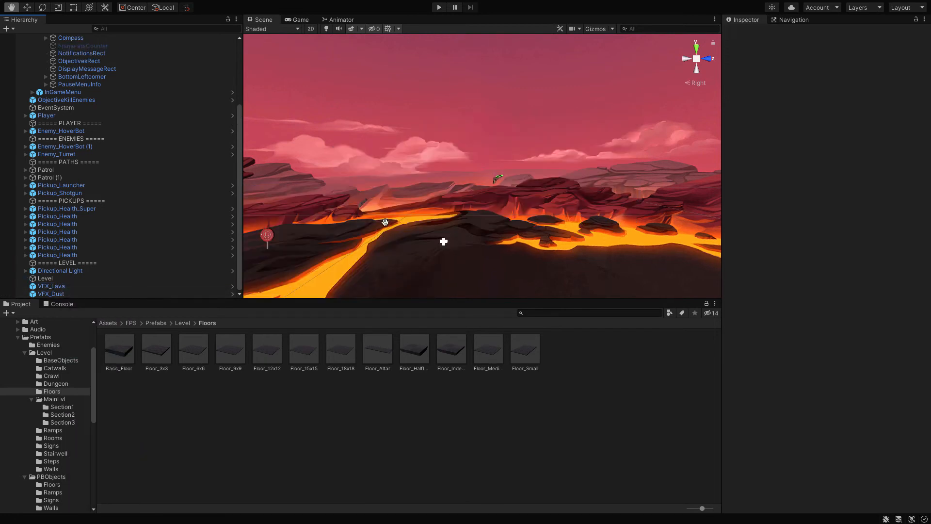
- Select the Player object and locate it in the cleared scene
drag(402, 201, 415, 184)
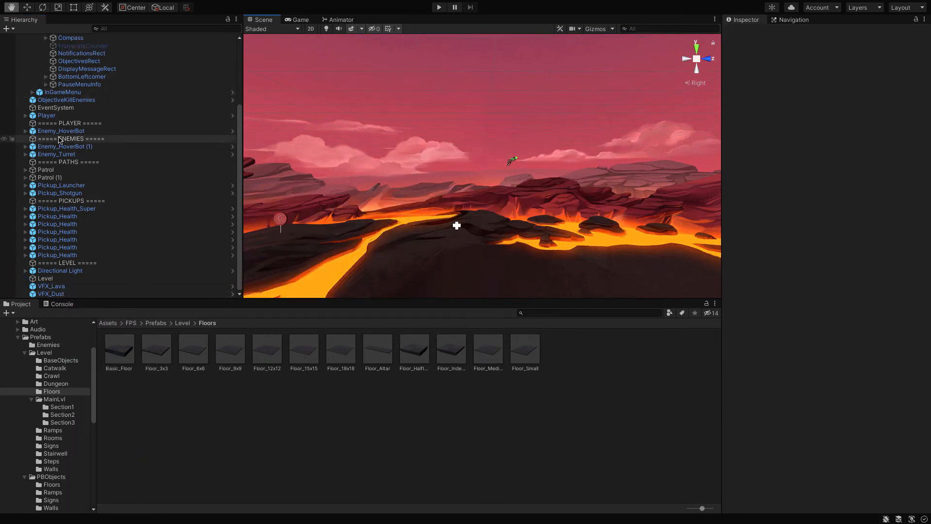
click(97, 116)
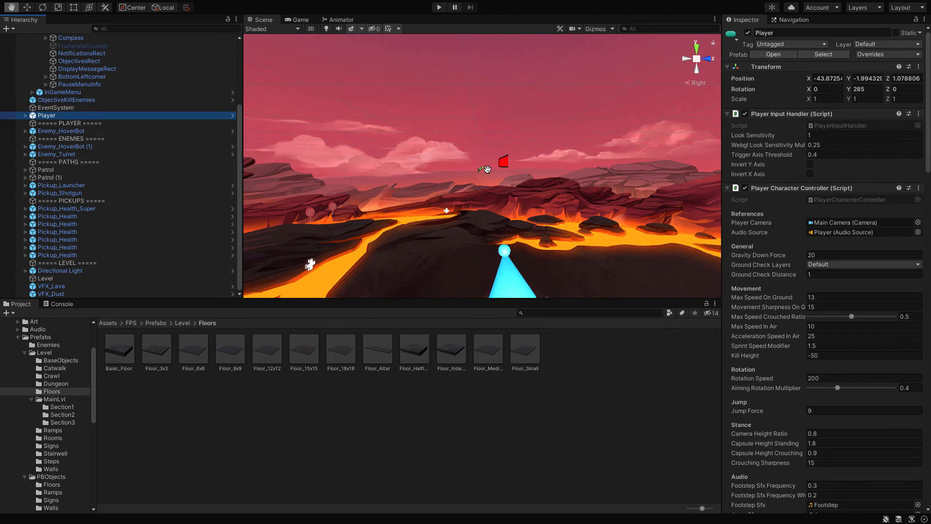
- Place a Floor_18x18 prefab from the Floors folder in the cleared scene near the Player
click(430, 169)
key(f)
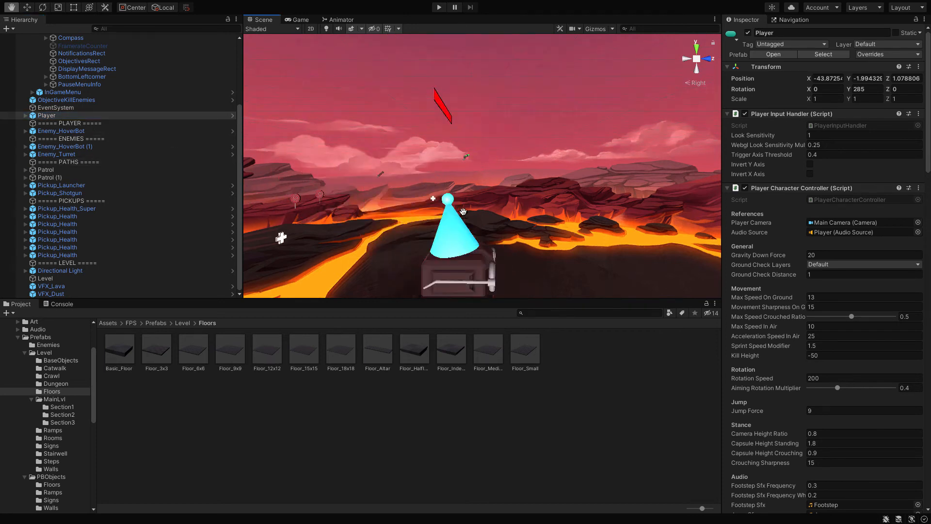
click(95, 117)
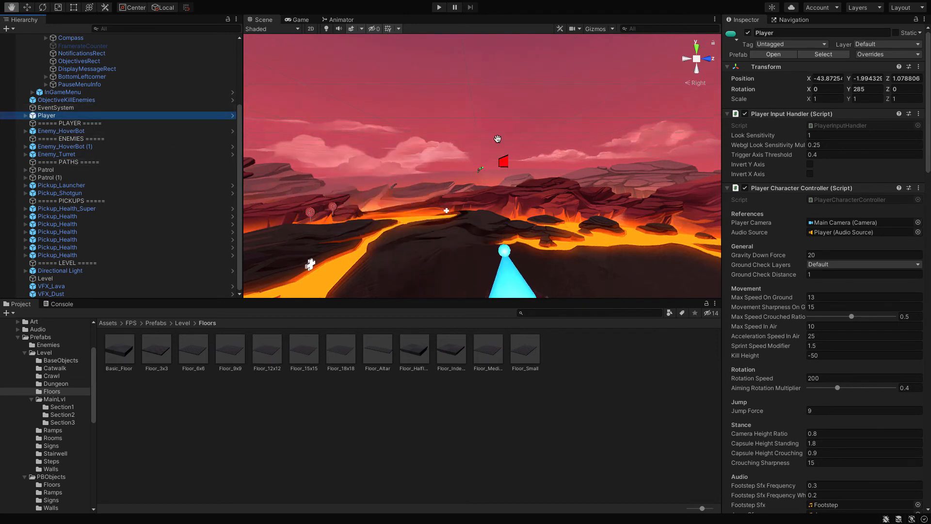
scroll(498, 139, up, 5)
scroll(497, 139, down, 2)
scroll(498, 139, down, 3)
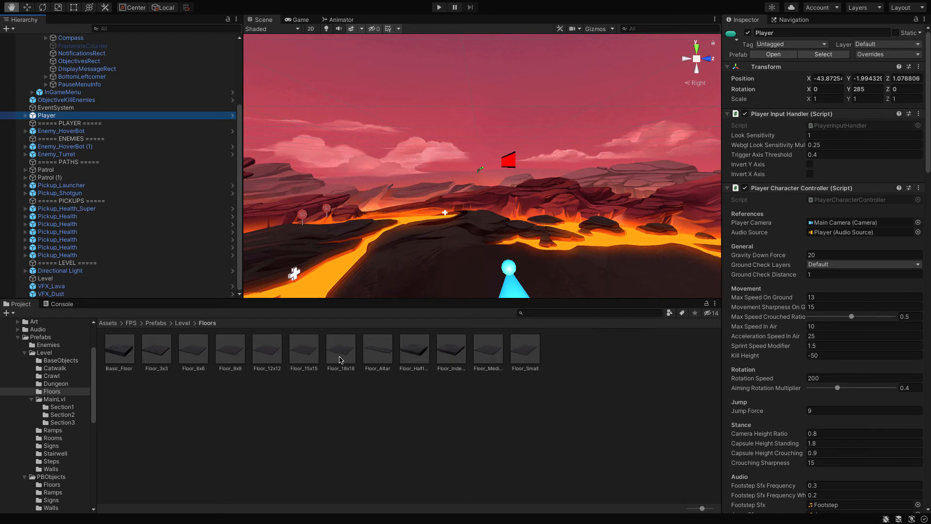
drag(341, 359, 379, 192)
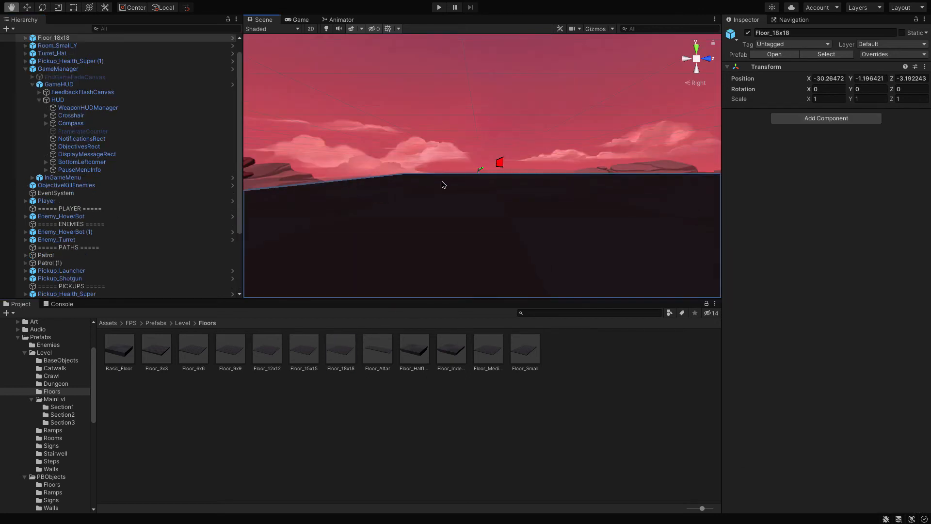
- Duplicate the placed Floor_18x18 piece while viewing the scene from above
scroll(444, 185, down, 15)
mouse_move(485, 89)
mouse_down()
mouse_move(427, 187)
mouse_move(416, 150)
mouse_up()
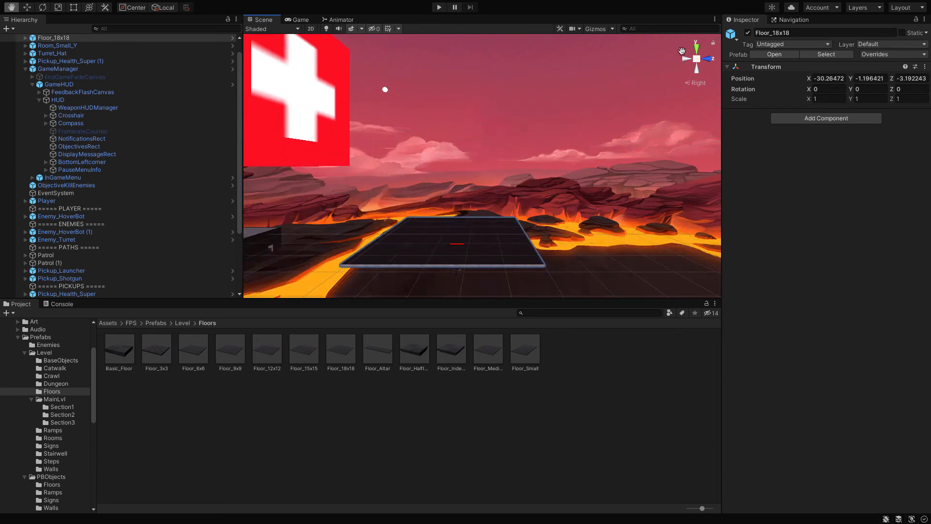
double_click(700, 52)
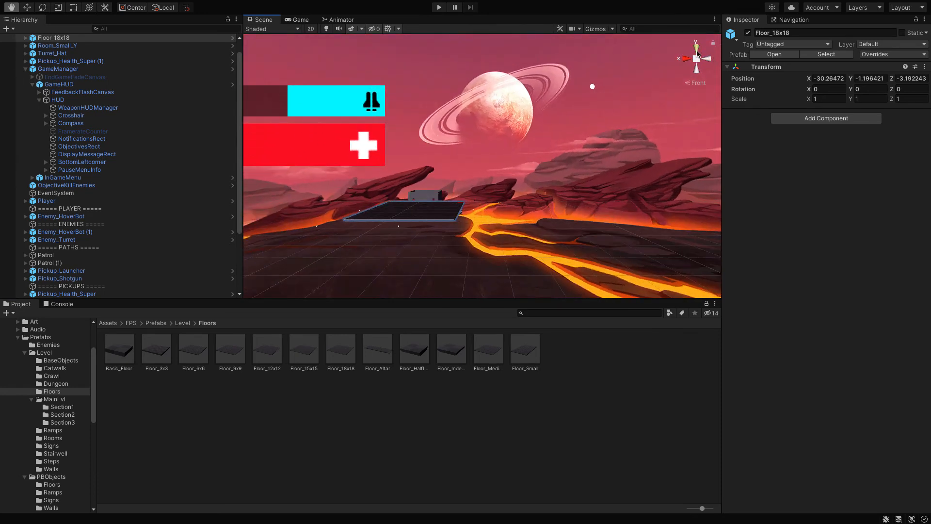
click(697, 52)
drag(591, 119, 490, 116)
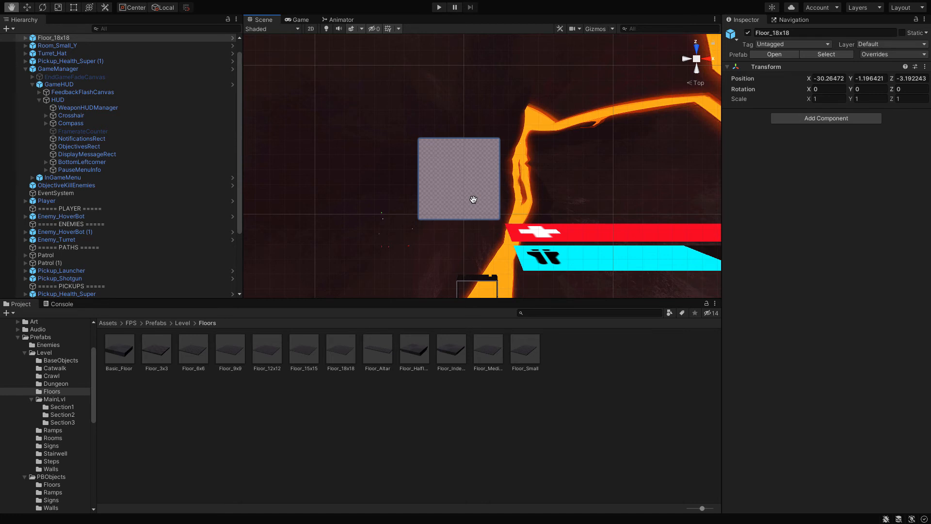
scroll(62, 56, up, 2)
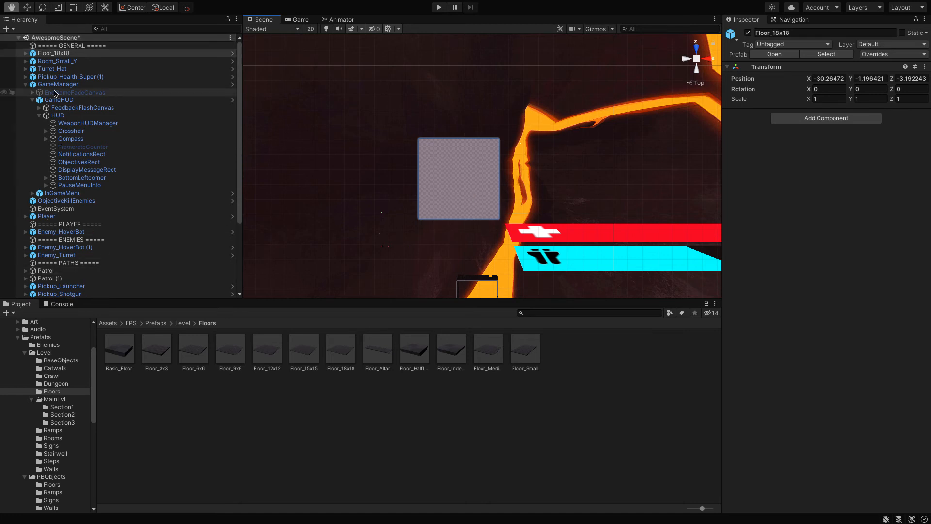
right_click(58, 51)
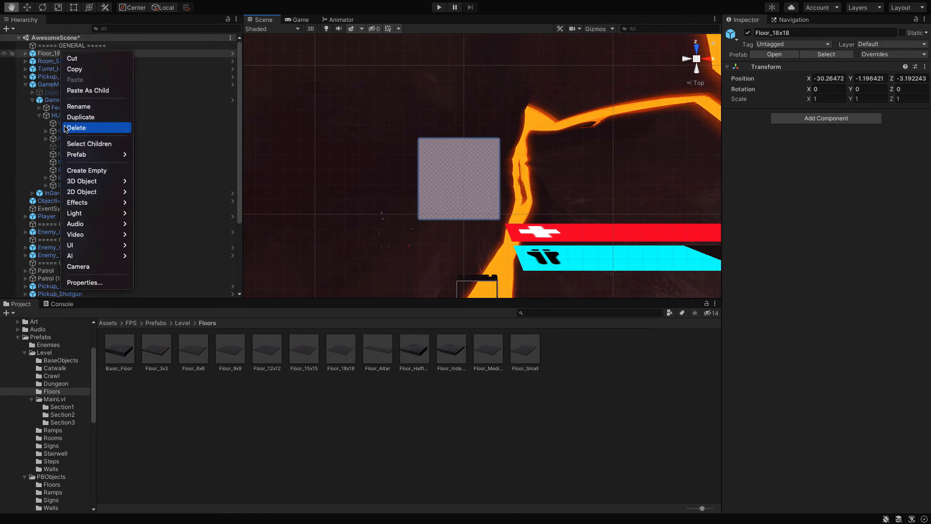
click(252, 166)
key(ctrl+d)
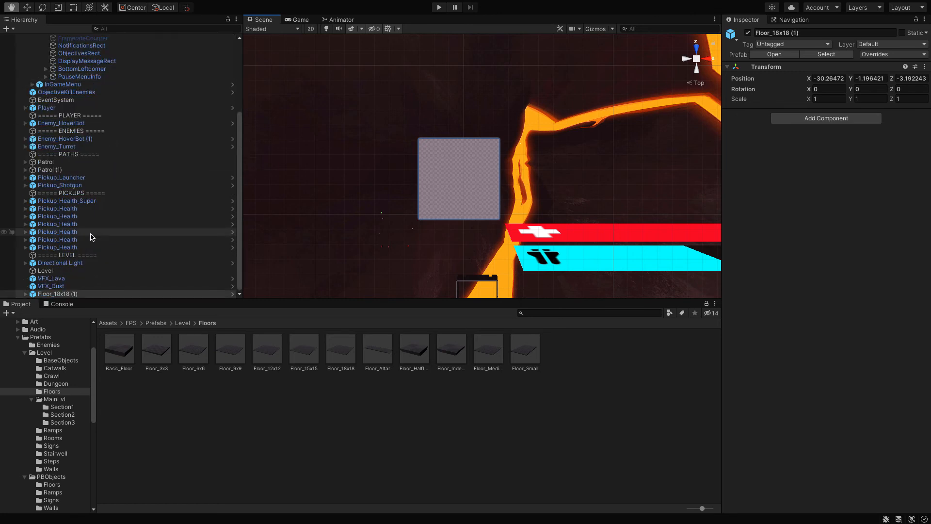
- Move the duplicated floor along X to about 24.1 so it sits edge to edge with the original, and check it from the back view
double_click(130, 295)
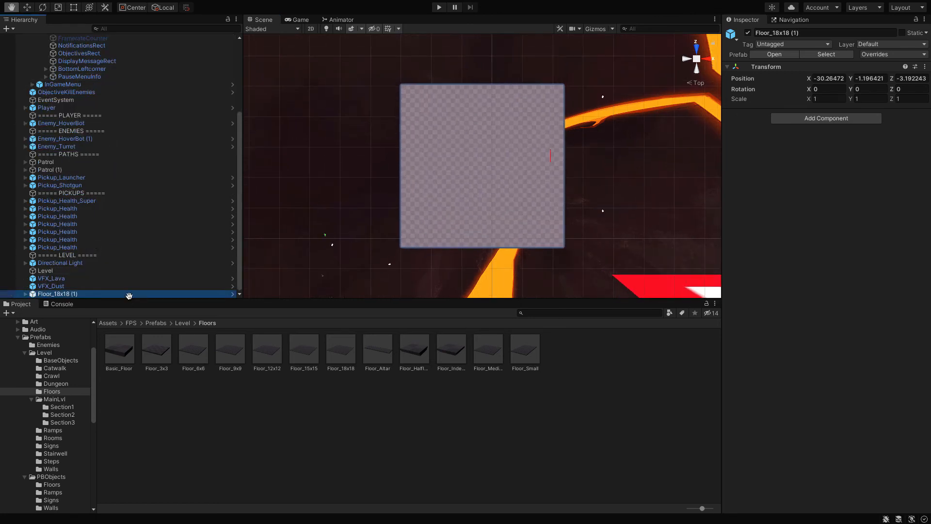
click(28, 7)
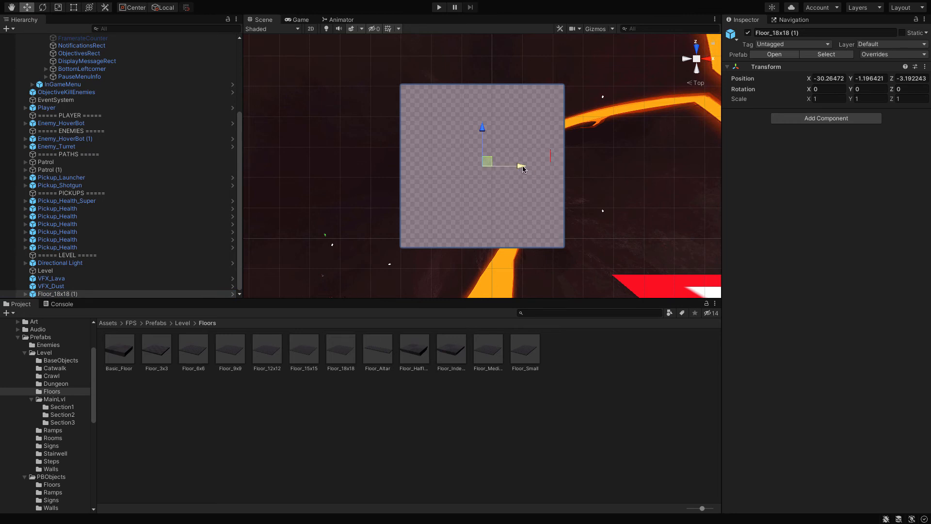
drag(523, 169, 679, 158)
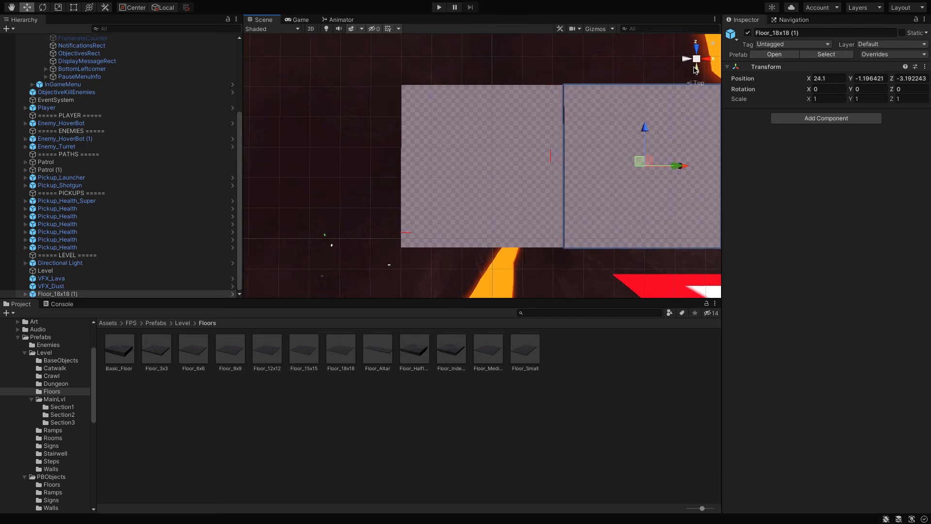
click(695, 69)
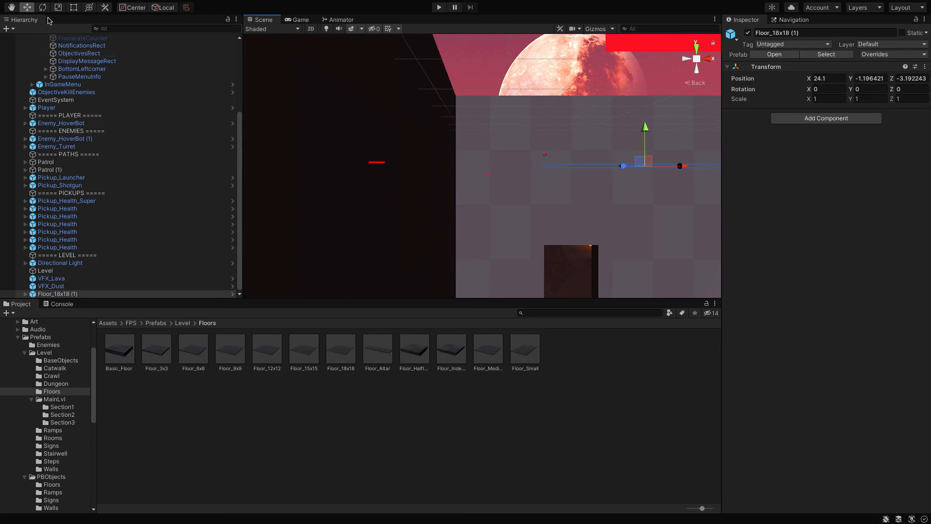
click(10, 8)
key(f)
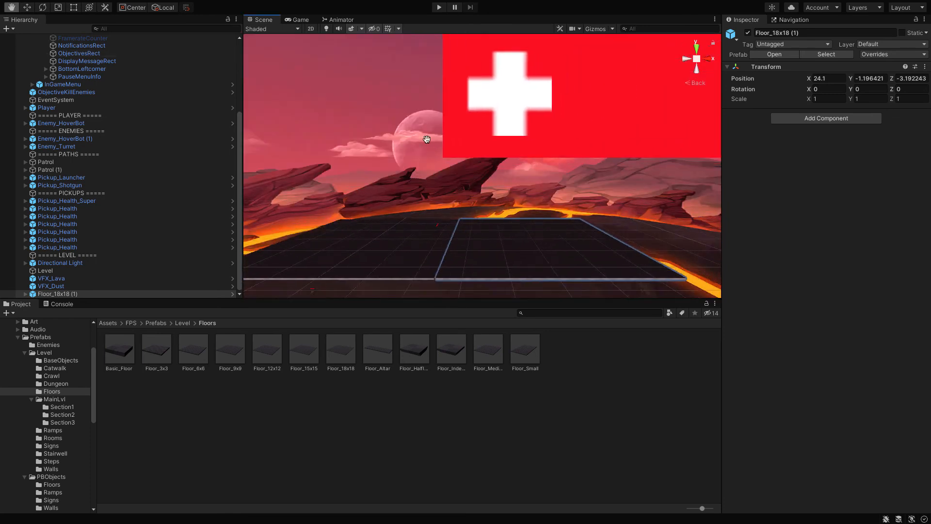
drag(437, 112, 438, 103)
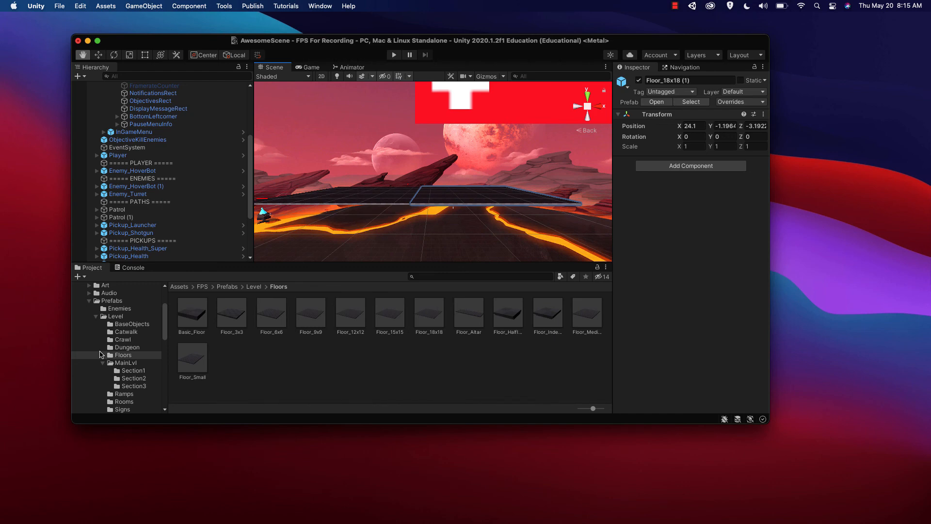
- Collapse the Prefabs and ModAssets folders in the project and open the Assets/FPS/Scenes folder
scroll(102, 355, down, 2)
scroll(101, 355, down, 10)
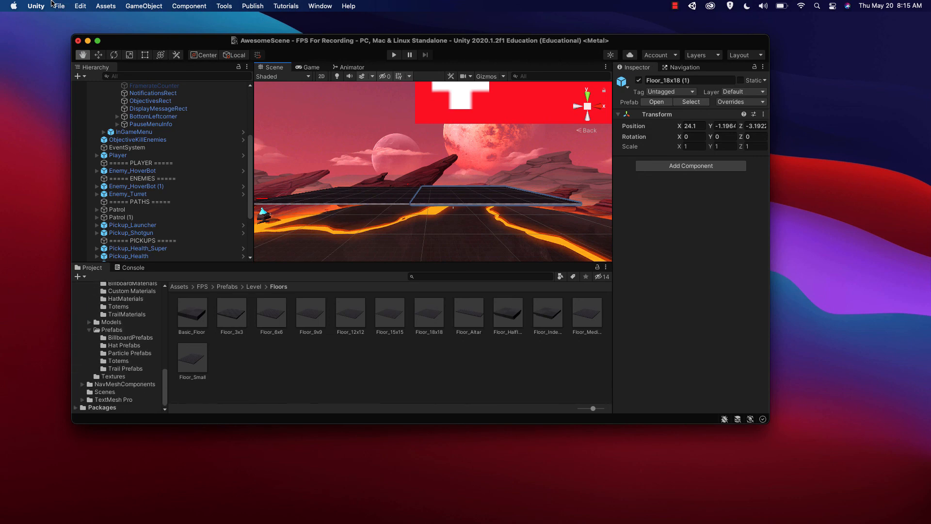
scroll(144, 370, up, 10)
scroll(144, 370, up, 7)
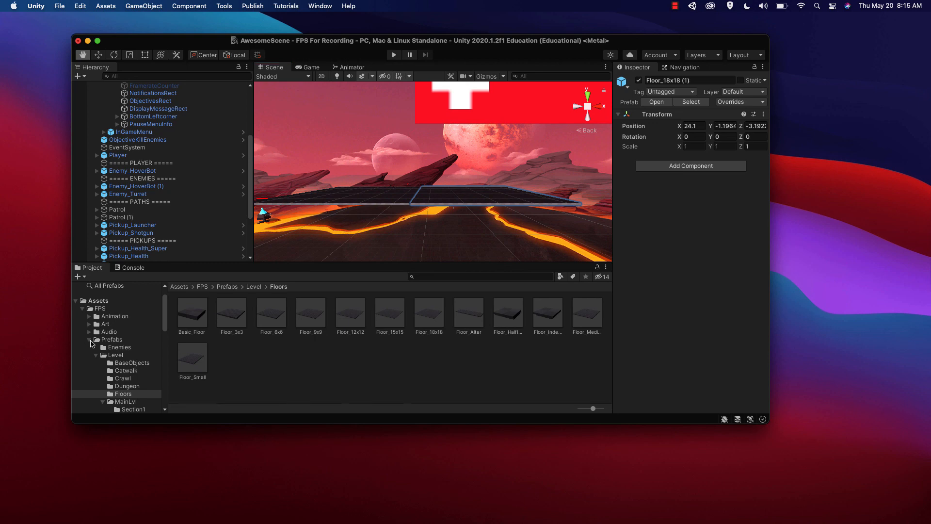
click(89, 339)
click(89, 348)
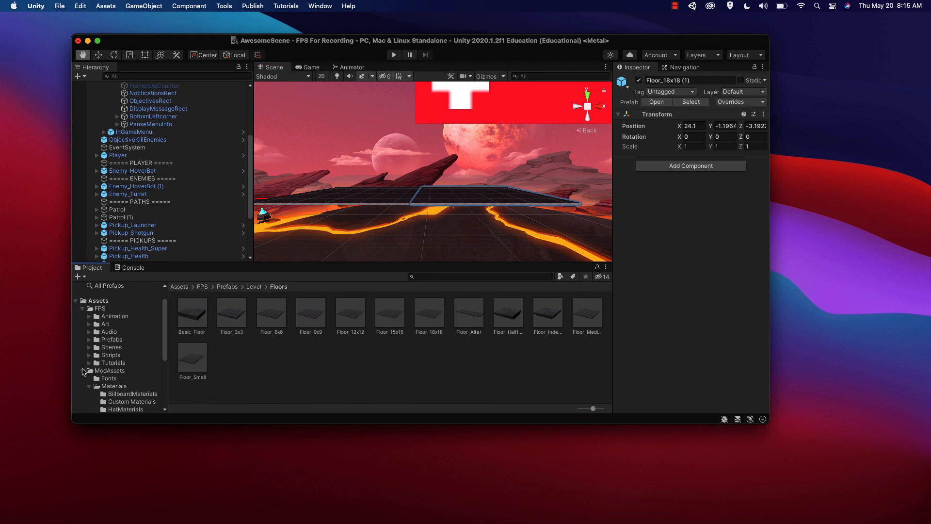
click(83, 370)
click(99, 398)
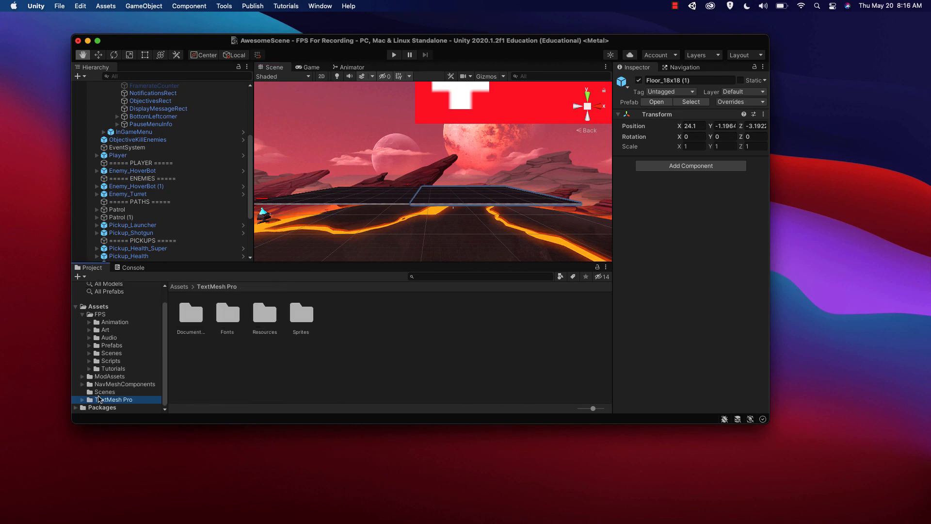
click(102, 393)
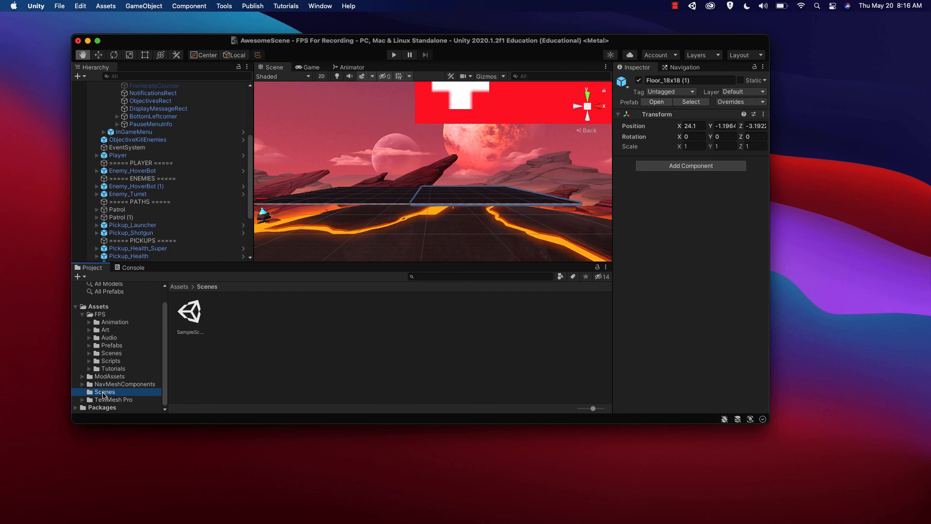
click(110, 353)
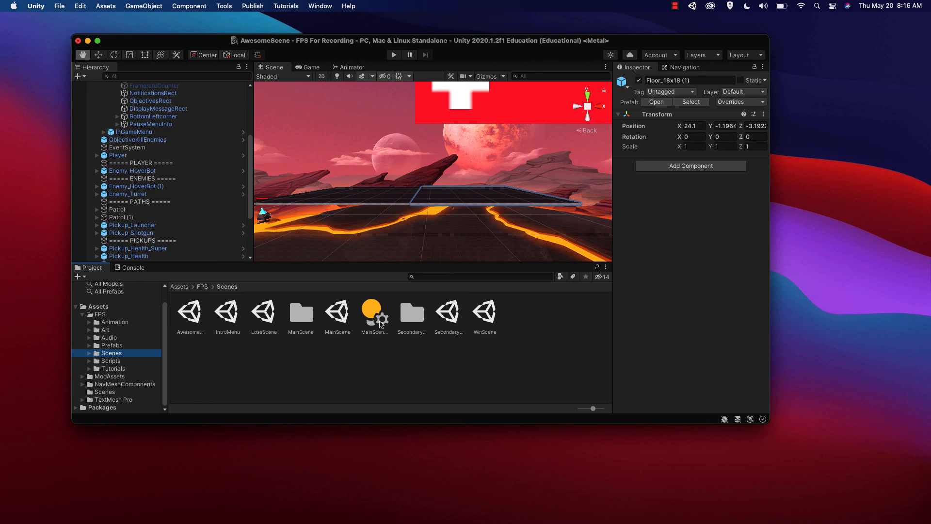
- Open MainScene, saving the changes made in AwesomeScene
double_click(337, 313)
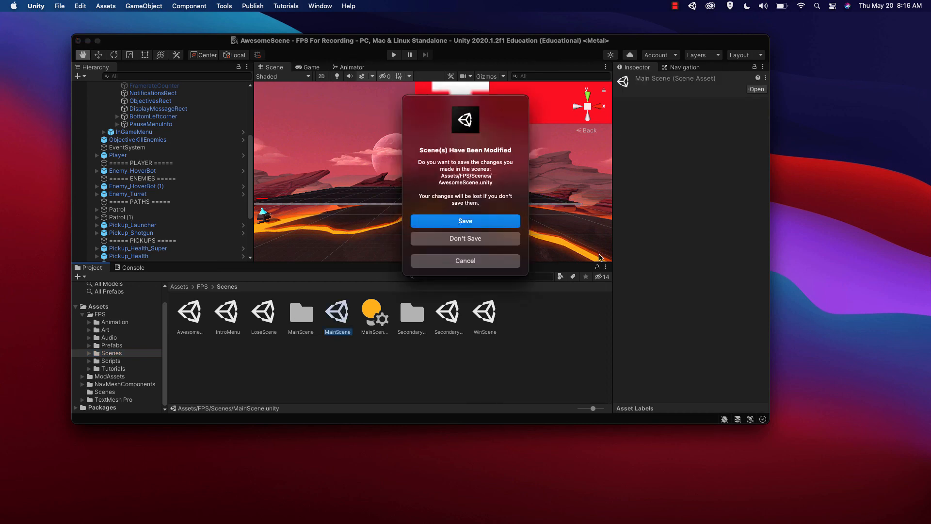
click(470, 222)
scroll(184, 159, up, 5)
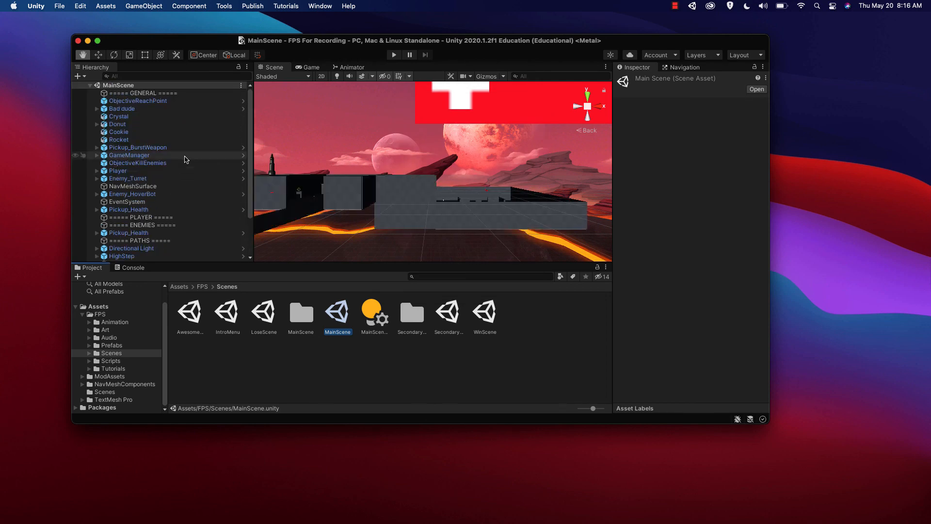
- Set the Win Scene Name of MainScene's GameManager to AwesomeScene
click(151, 156)
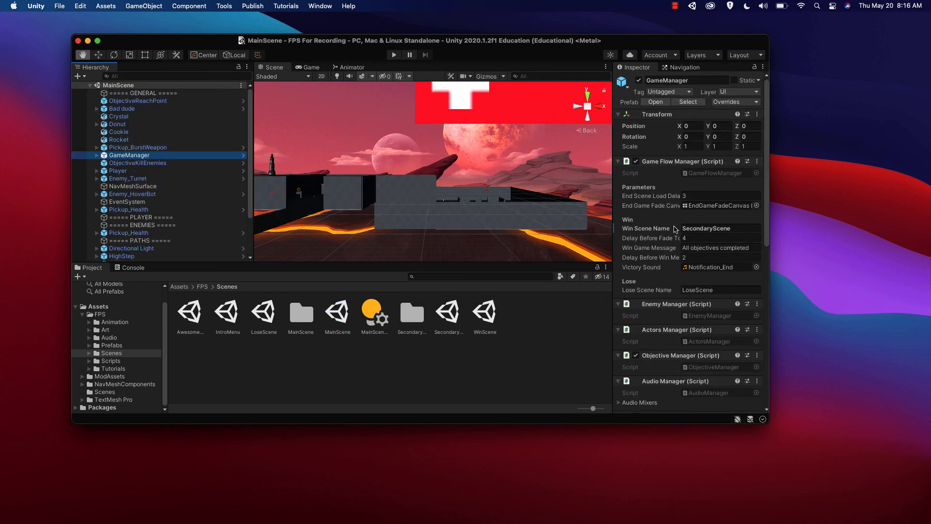
click(709, 228)
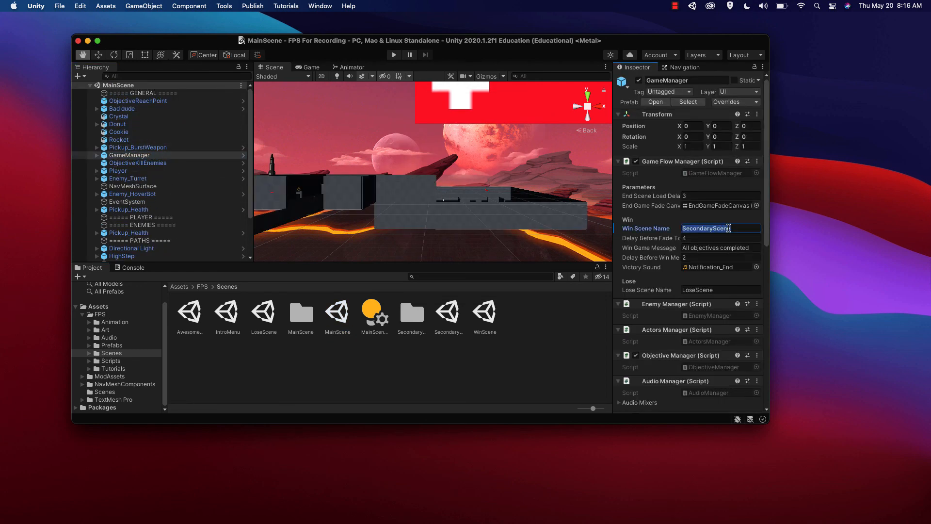
text(Awesome)
click(516, 388)
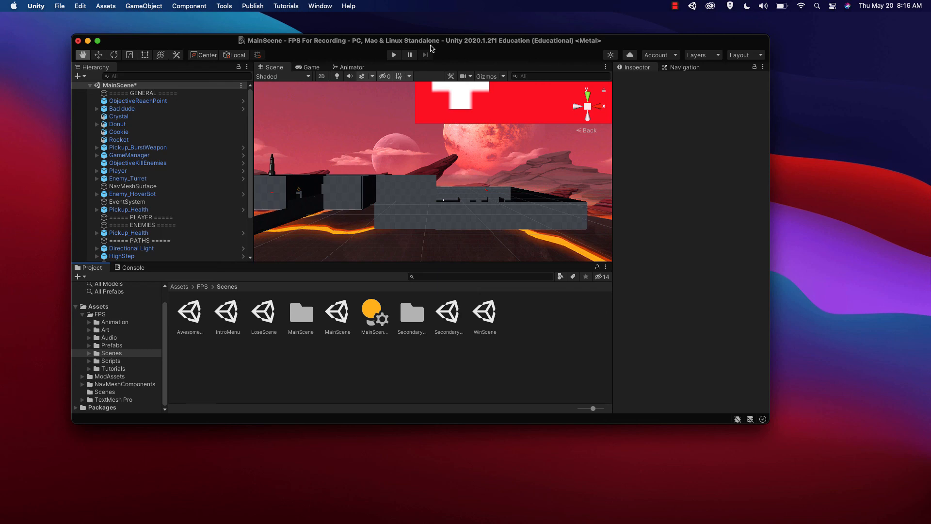
click(676, 6)
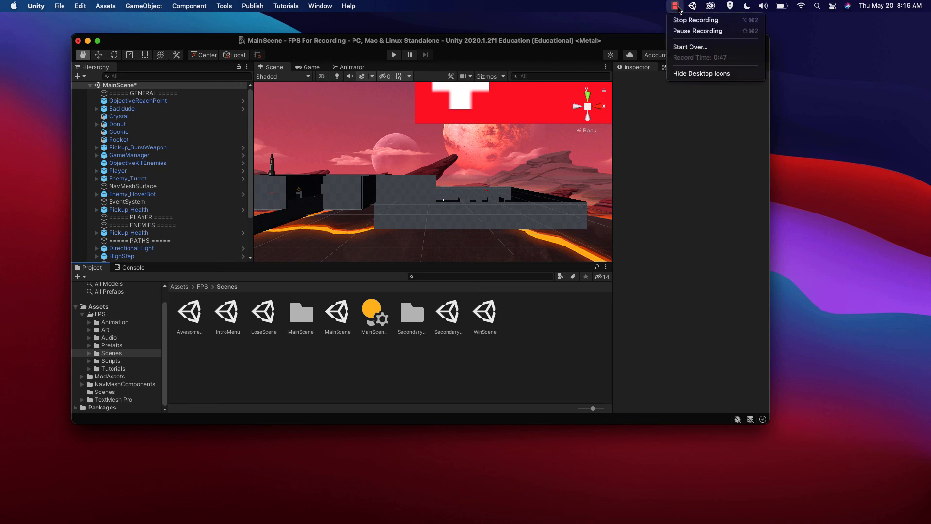